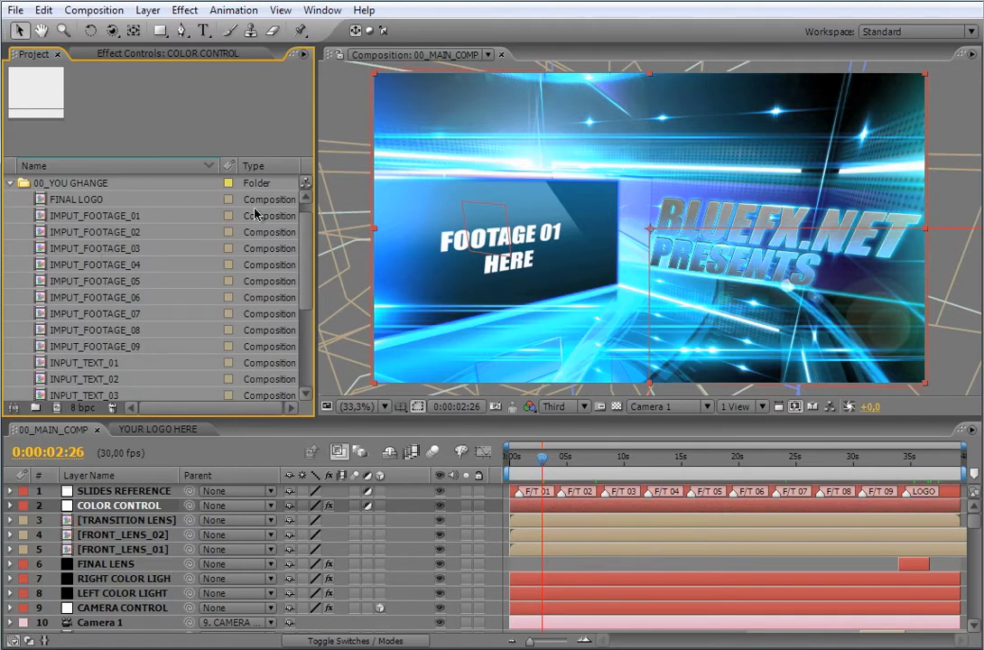
- Browse the footage, text, logo and METAL_TEXTURE placeholder comps, ending on INPUT_TEXT_01
mouse_move(307, 242)
left_mouse_down()
mouse_move(305, 314)
mouse_move(307, 221)
left_mouse_up()
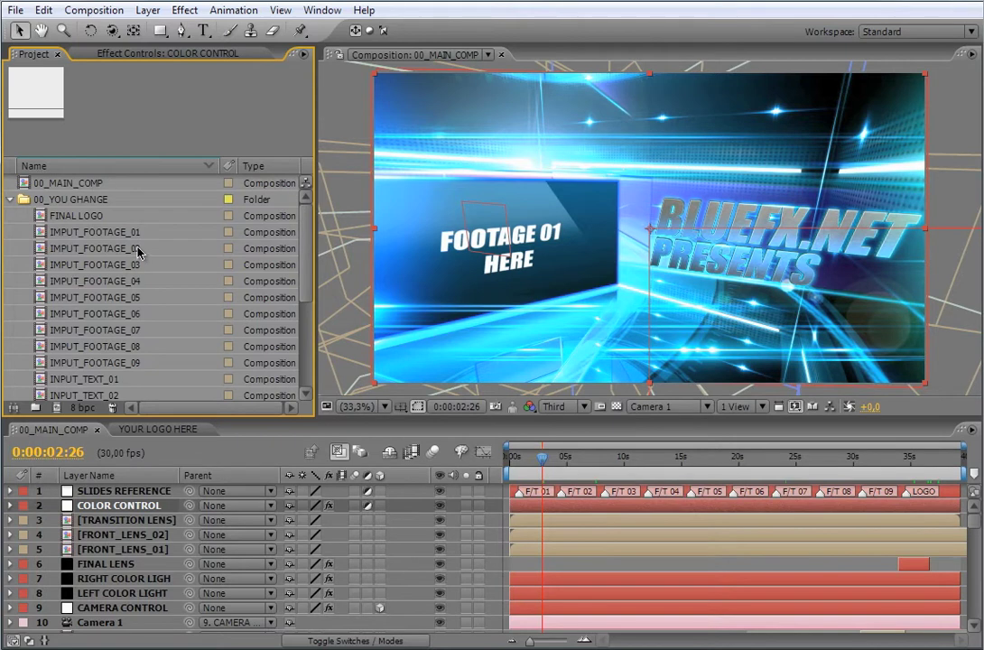
left_click(106, 232)
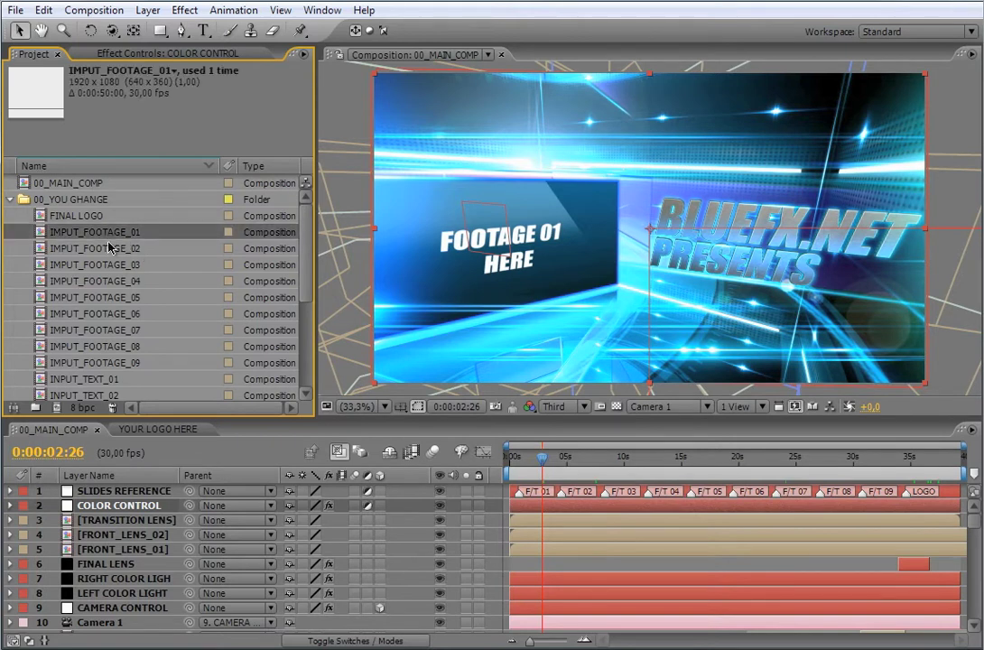
scroll(105, 288, "down", 3)
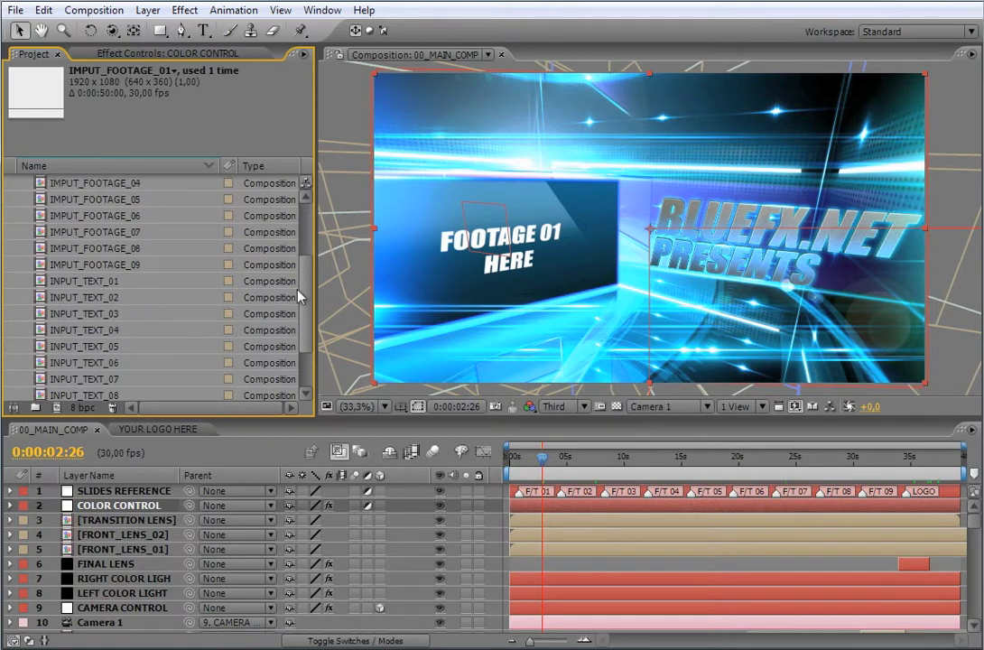
left_click(101, 350)
scroll(261, 271, "down", 1)
left_click(101, 362)
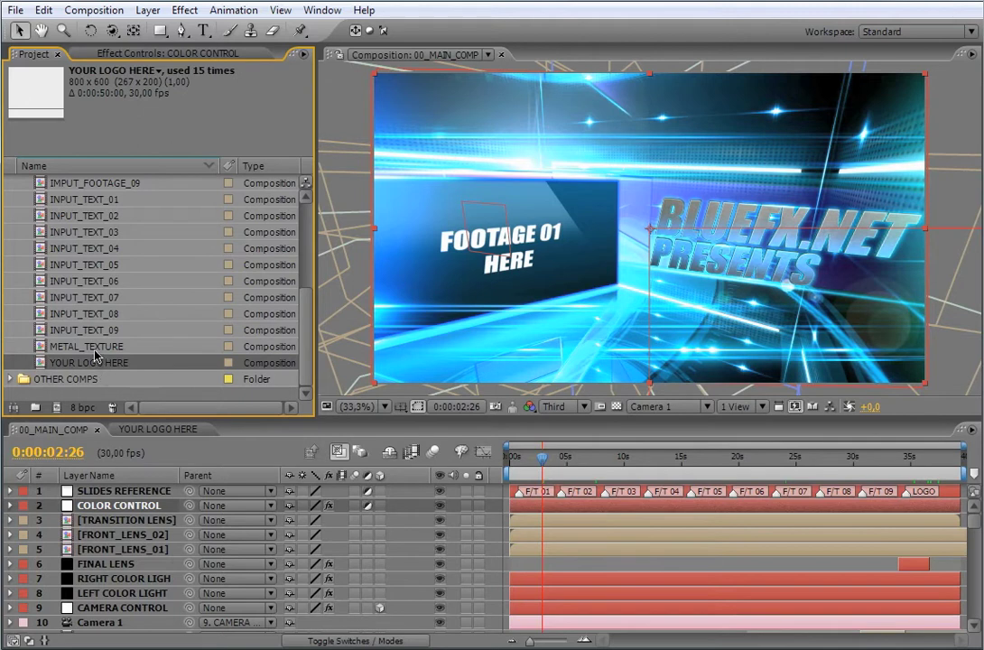
left_click(94, 350)
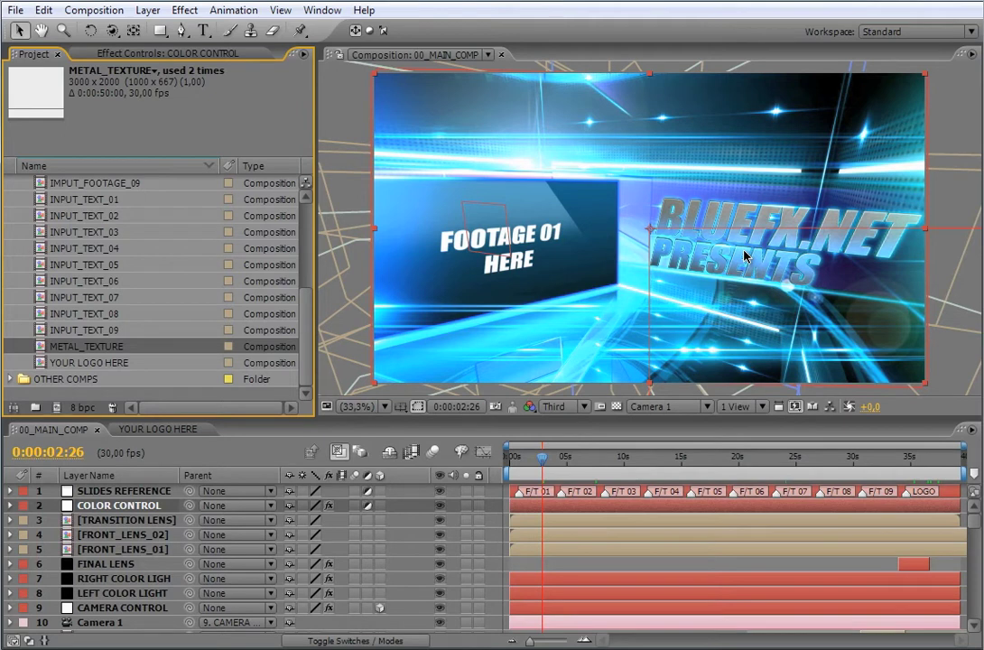
left_click(79, 199)
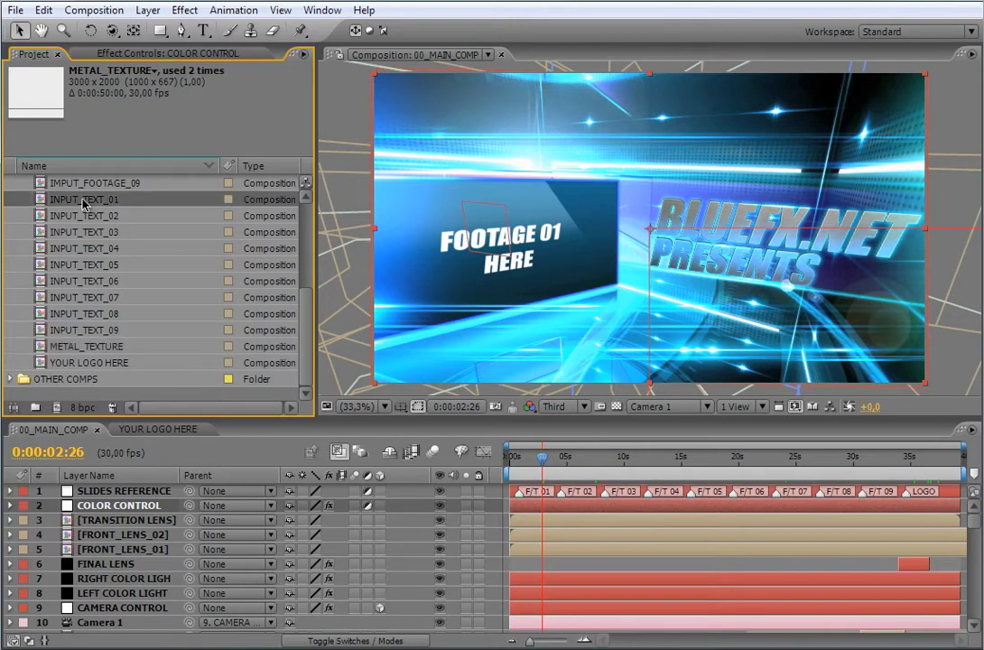
left_click(85, 329, "shift")
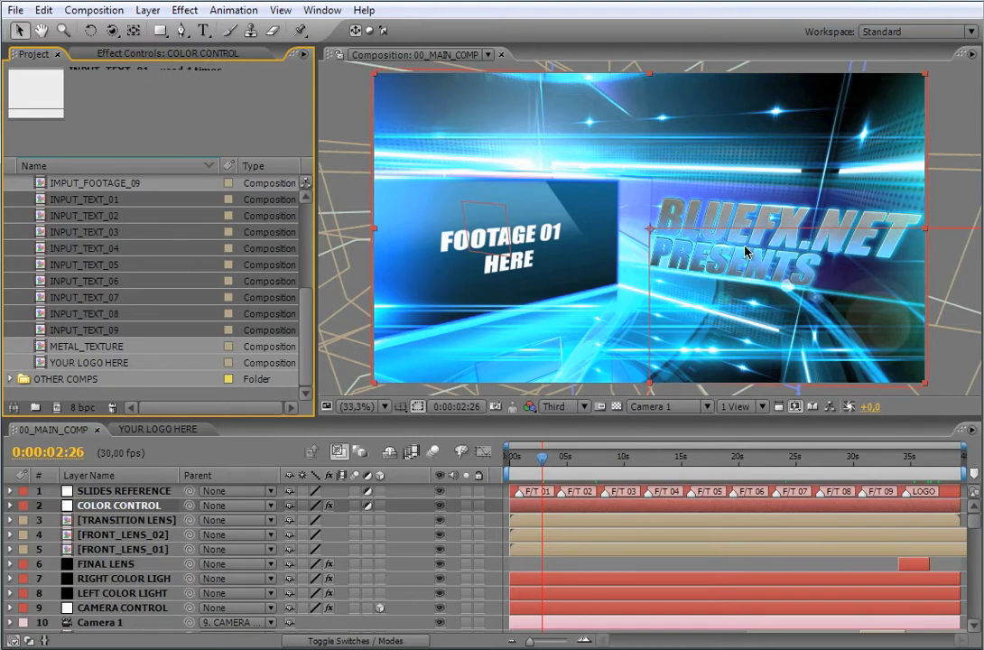
left_click(162, 347)
left_click(79, 199)
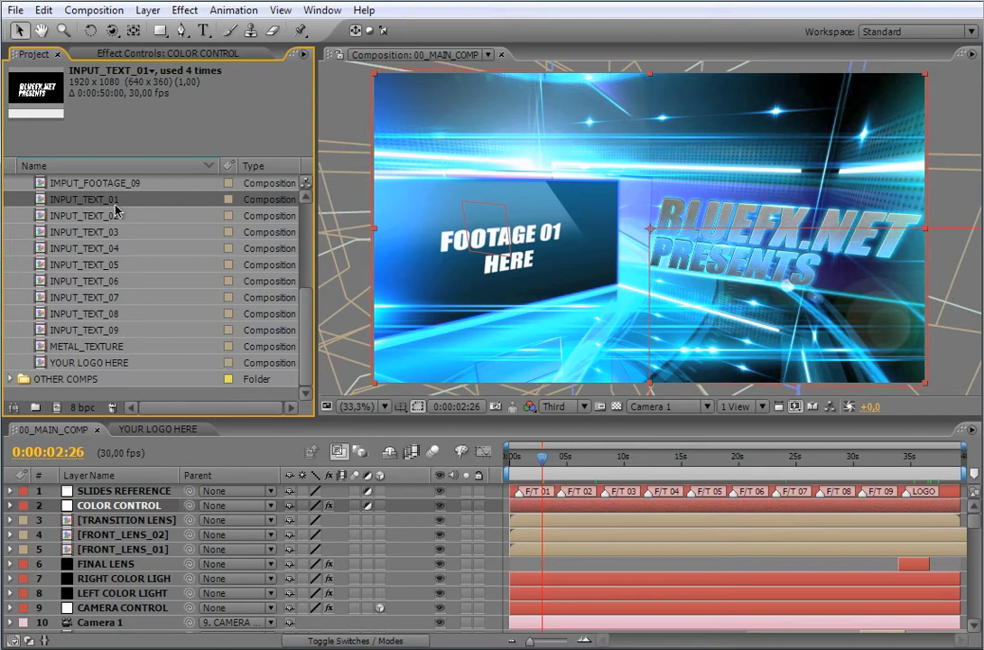
- Retitle INPUT_TEXT_01 to 'NEW TEXT' / 'HERE' on two lines, then return to 00_MAIN_COMP
double_click(41, 205)
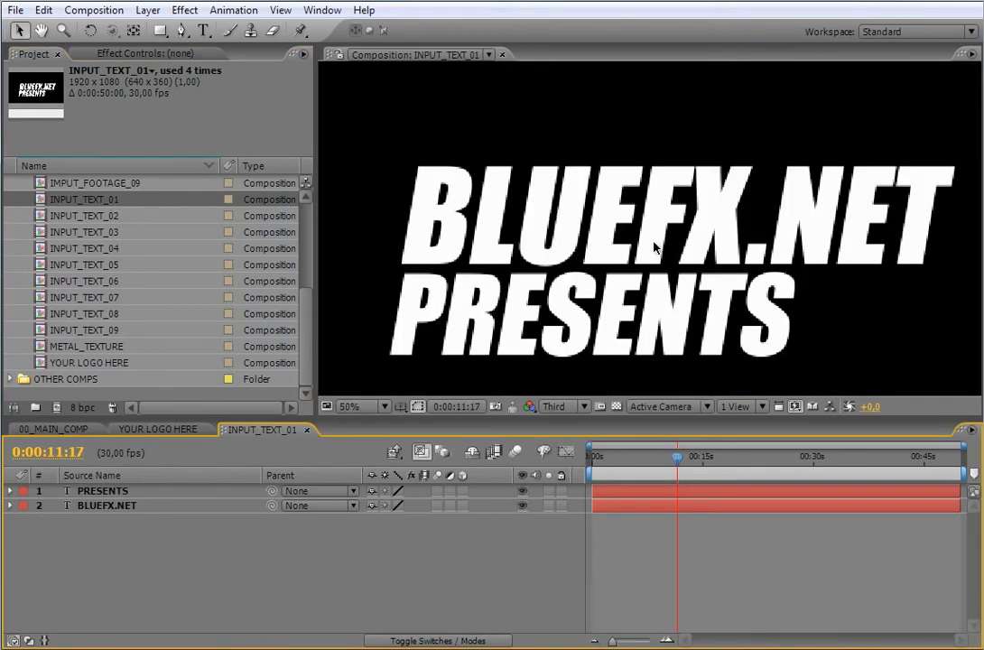
type("NE")
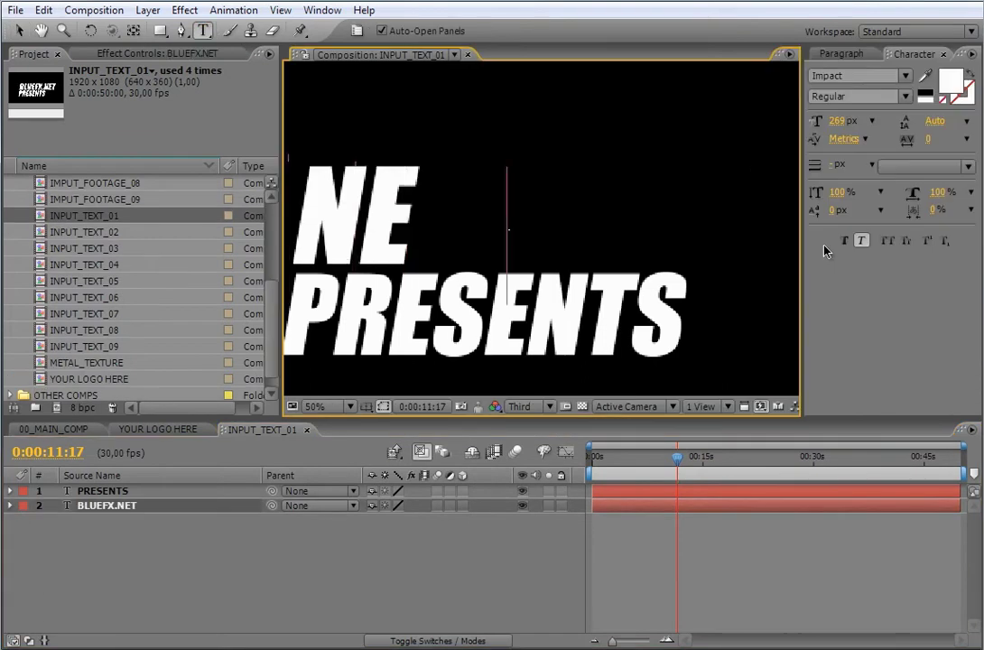
type("W TEXT")
key("Return")
type("HERE")
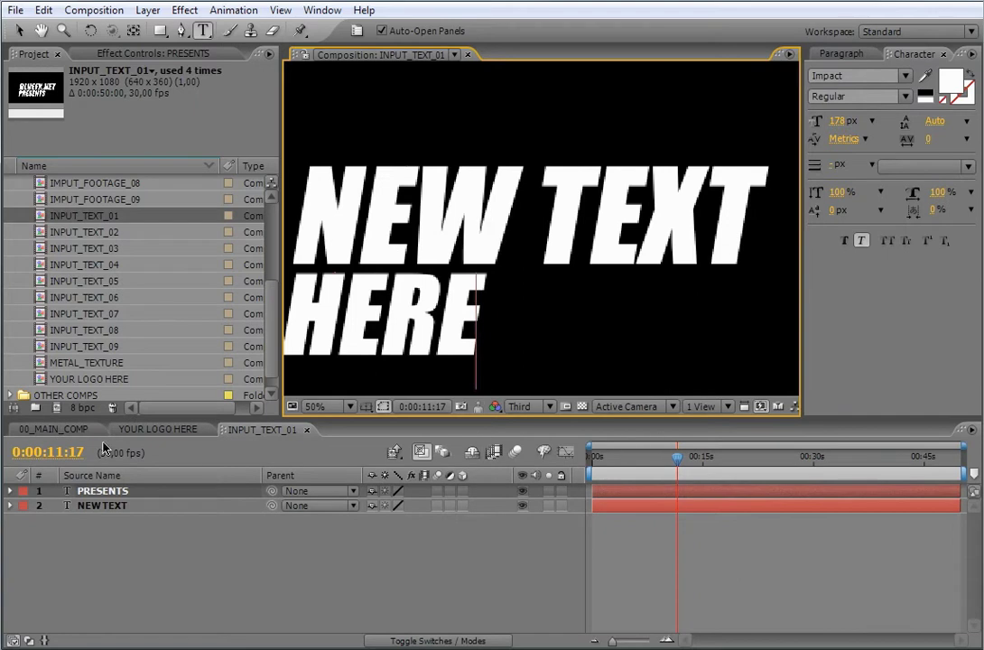
left_click(55, 429)
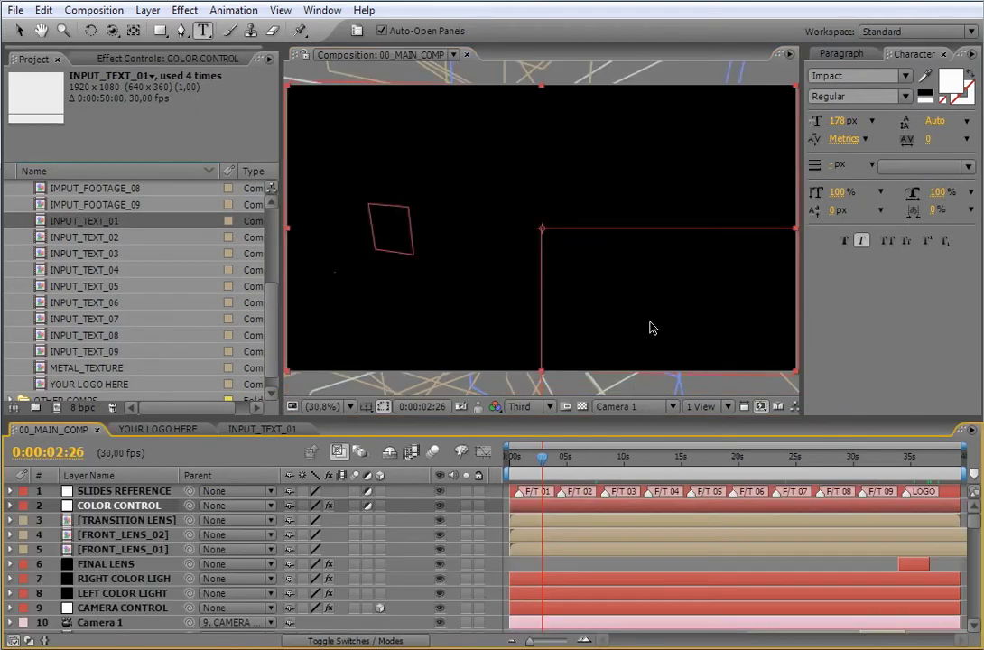
key("Caps_Lock")
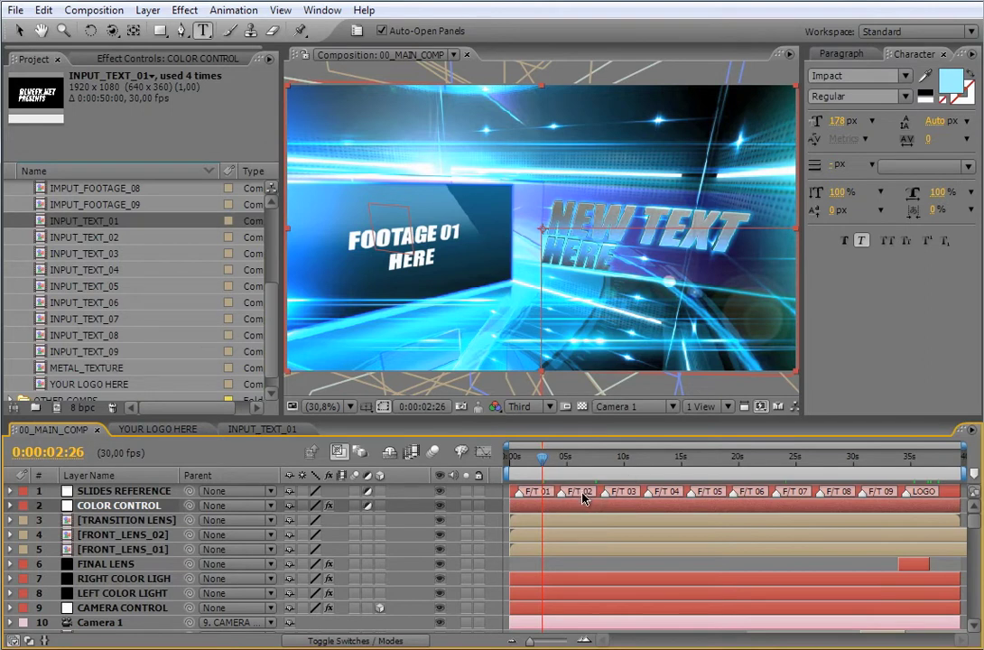
- Jump the main comp to the second slide at 0:00:05:26 and select IMPUT_FOOTAGE_02
left_click(99, 239)
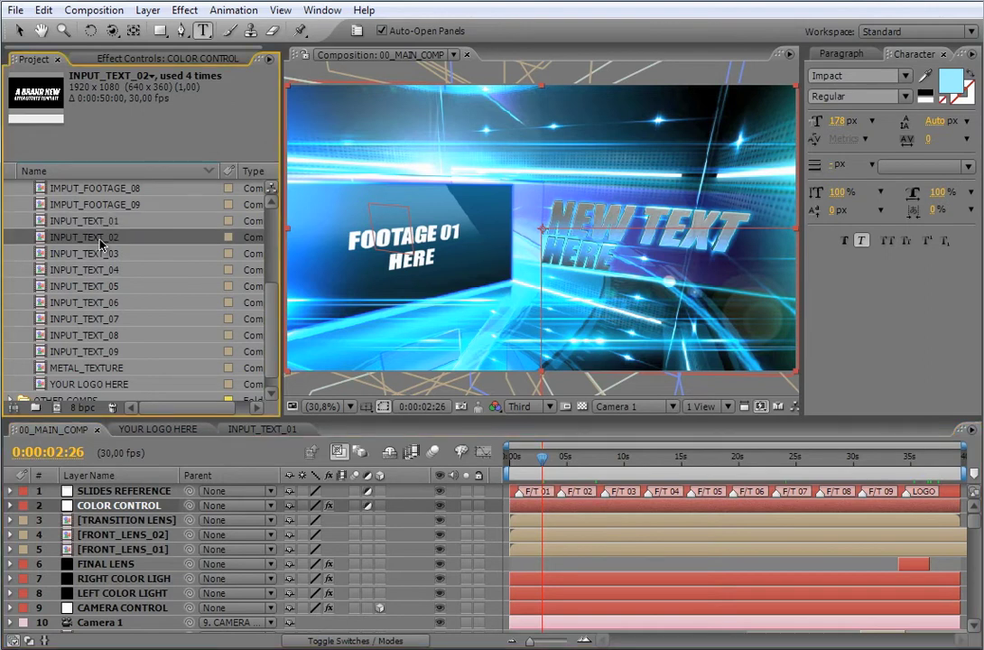
left_click(576, 459)
key("v")
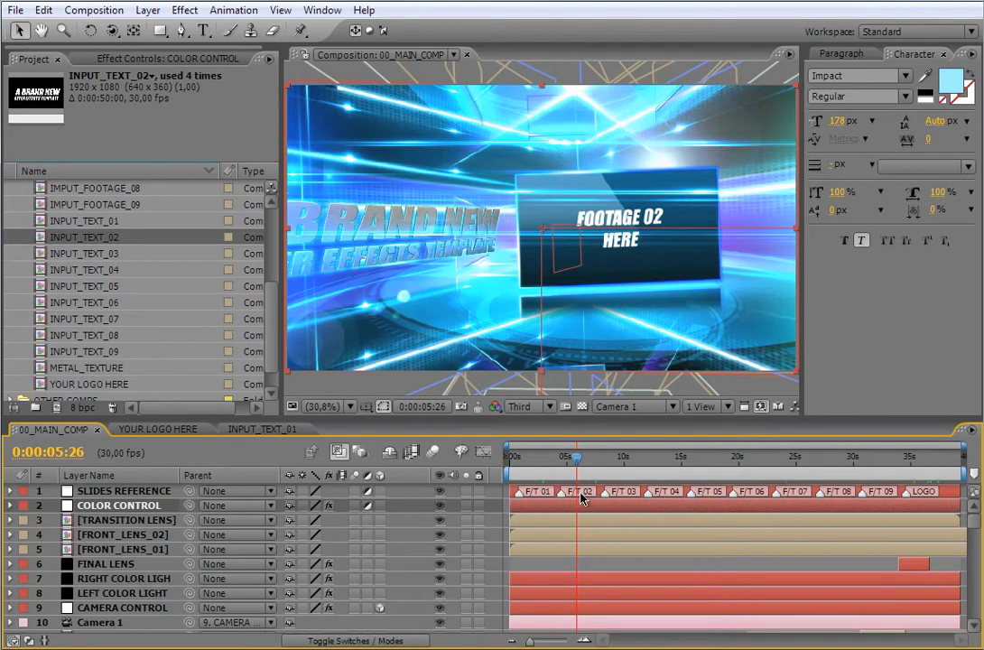
scroll(235, 243, "up", 3)
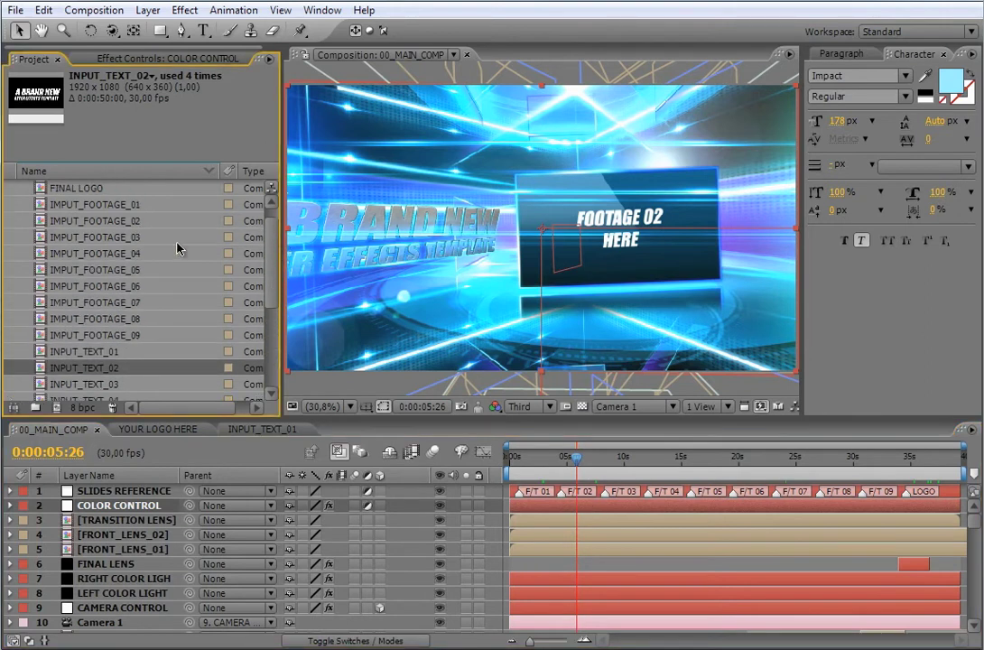
left_click(112, 222)
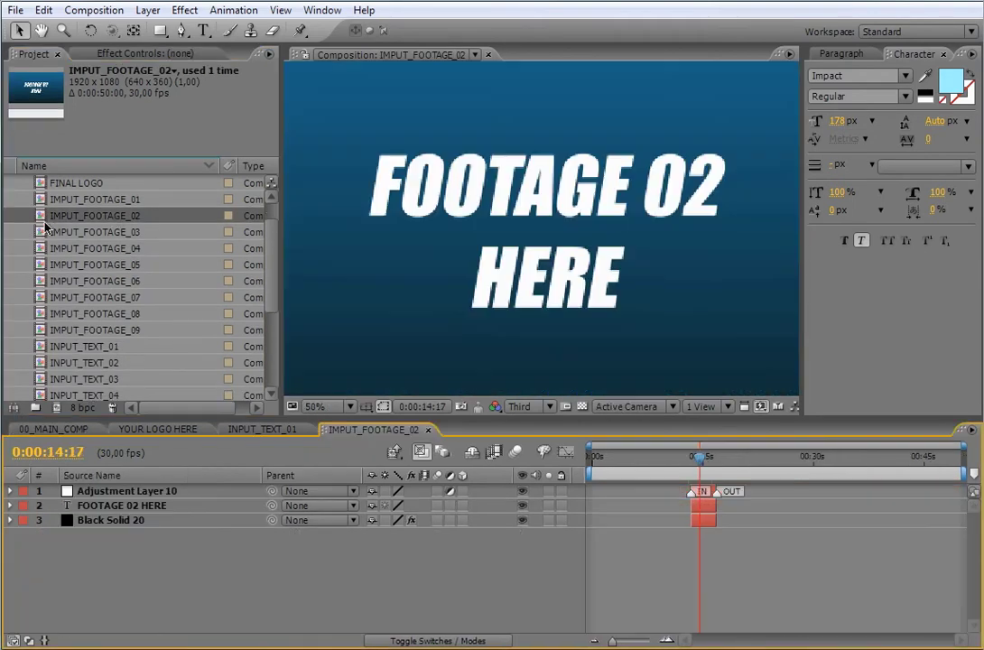
- Add the car clip vhec1020.mov to IMPUT_FOOTAGE_02, above the placeholder text layer
double_click(112, 223)
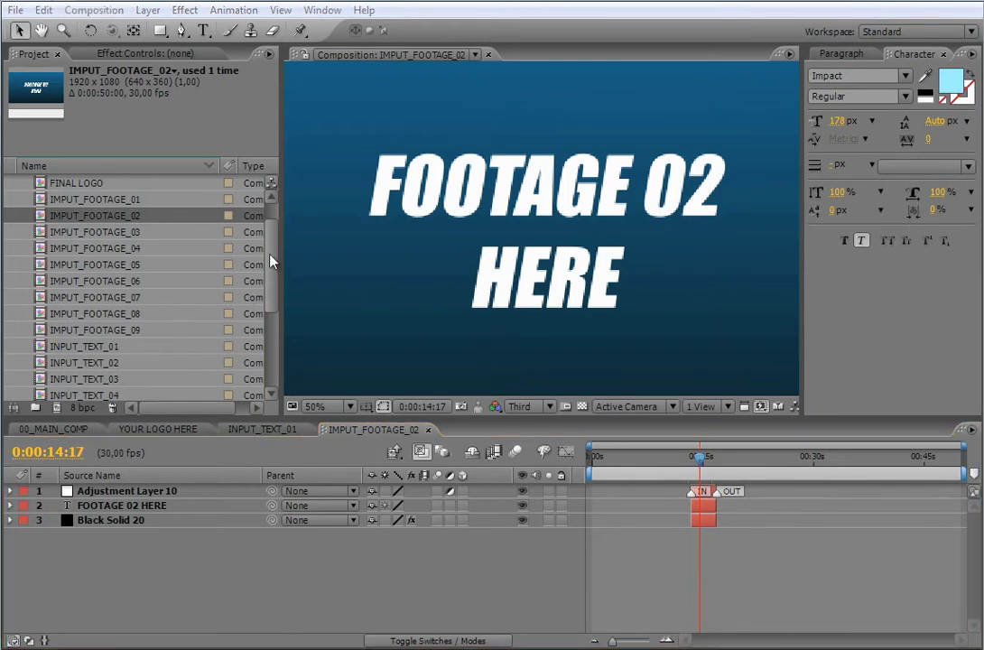
left_click_drag(273, 277, 273, 369)
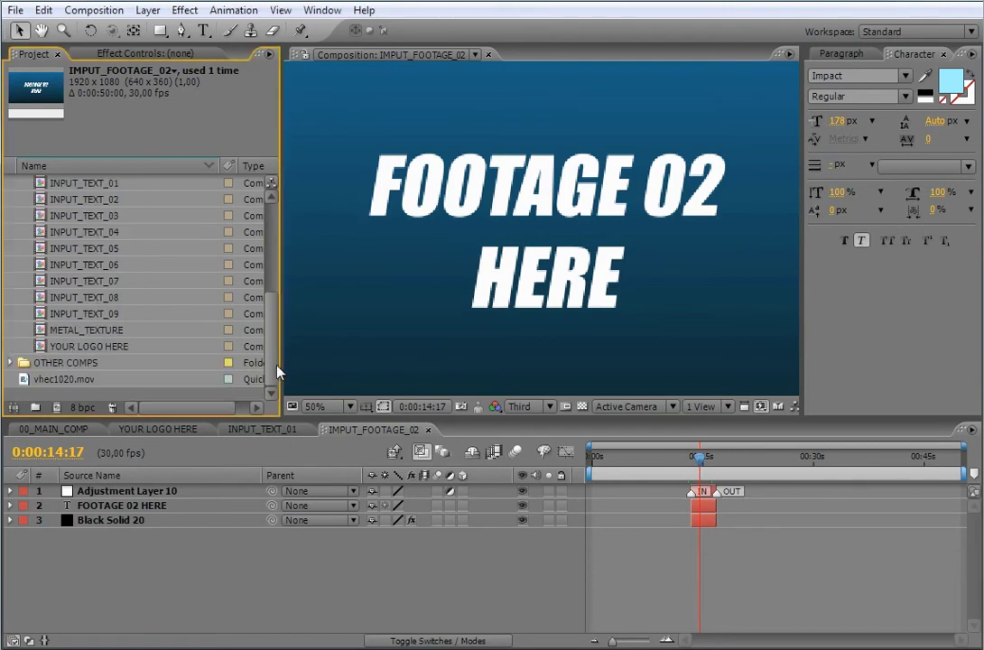
left_click(99, 380)
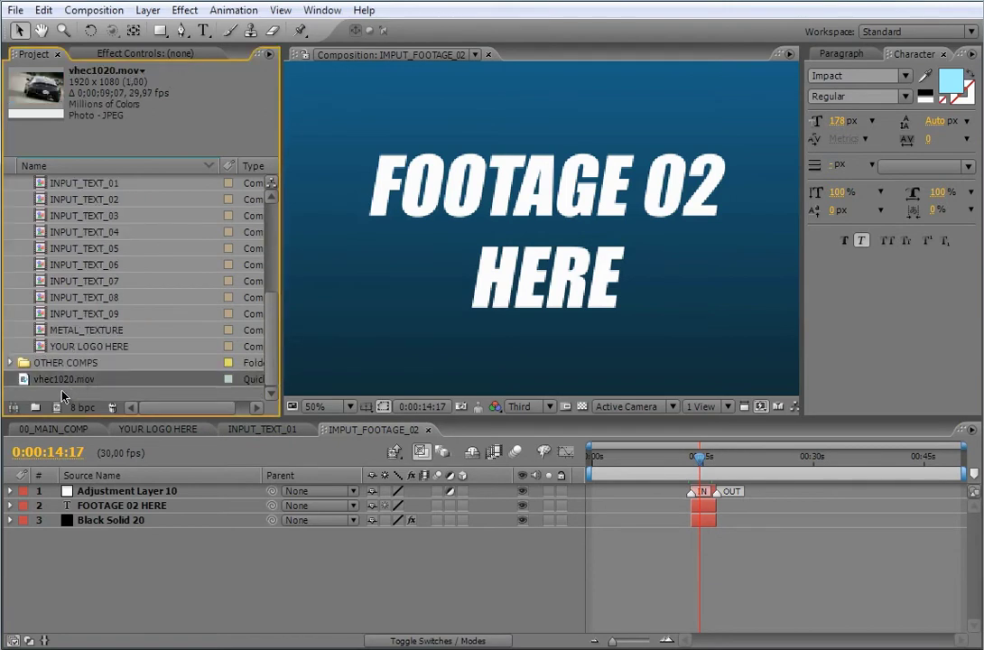
left_click_drag(72, 385, 703, 534)
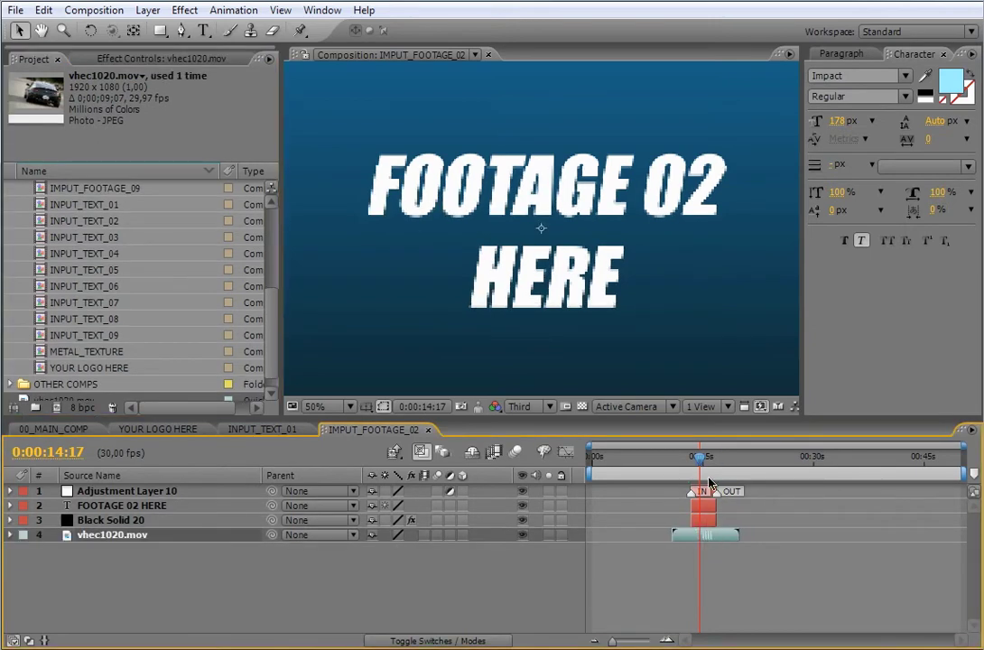
left_click_drag(135, 536, 132, 504)
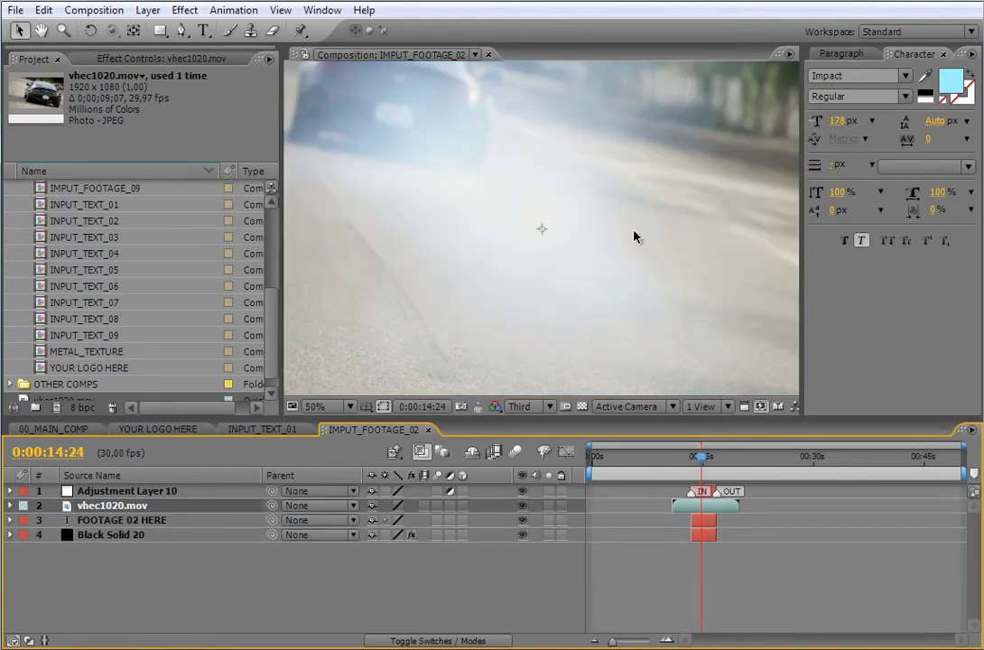
- Shift the car clip later and trim its end to the playhead, checking around 15 seconds
key("comma")
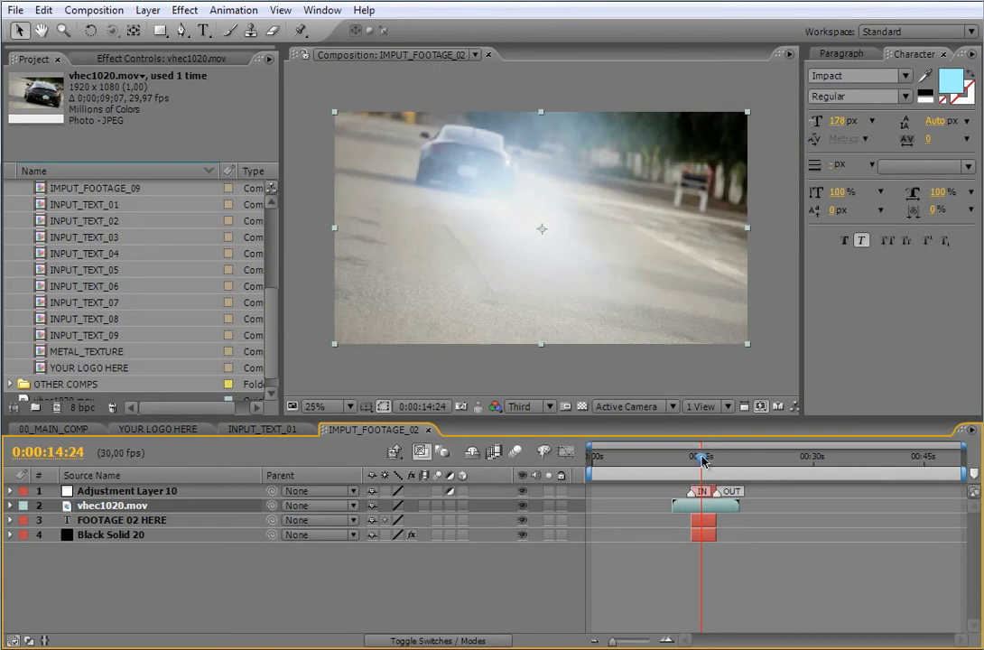
left_click_drag(700, 512, 719, 515)
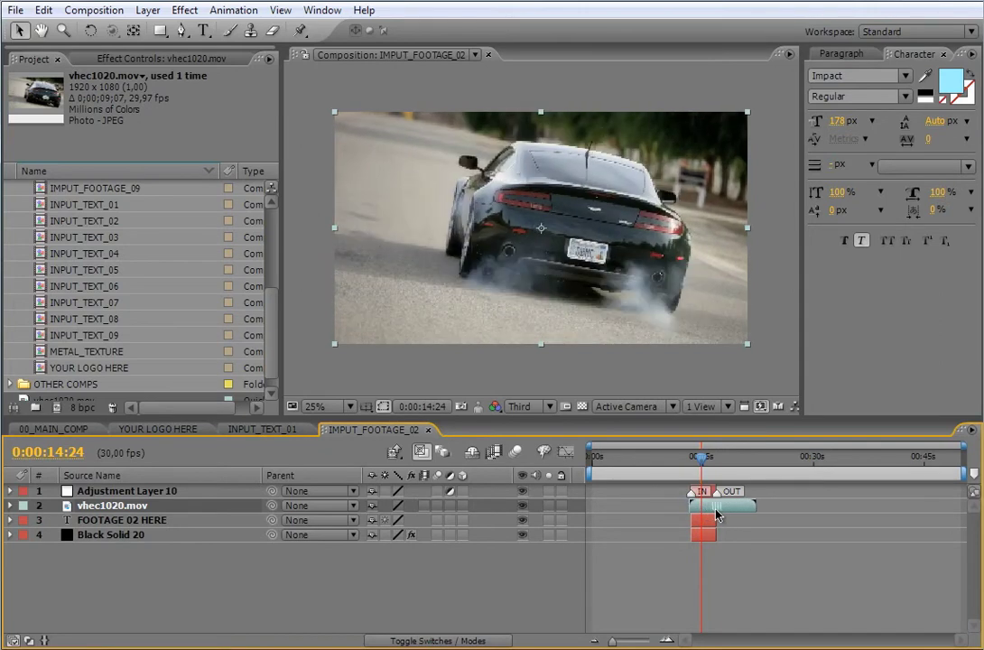
mouse_move(701, 458)
left_mouse_down()
mouse_move(693, 463)
mouse_move(718, 463)
left_mouse_up()
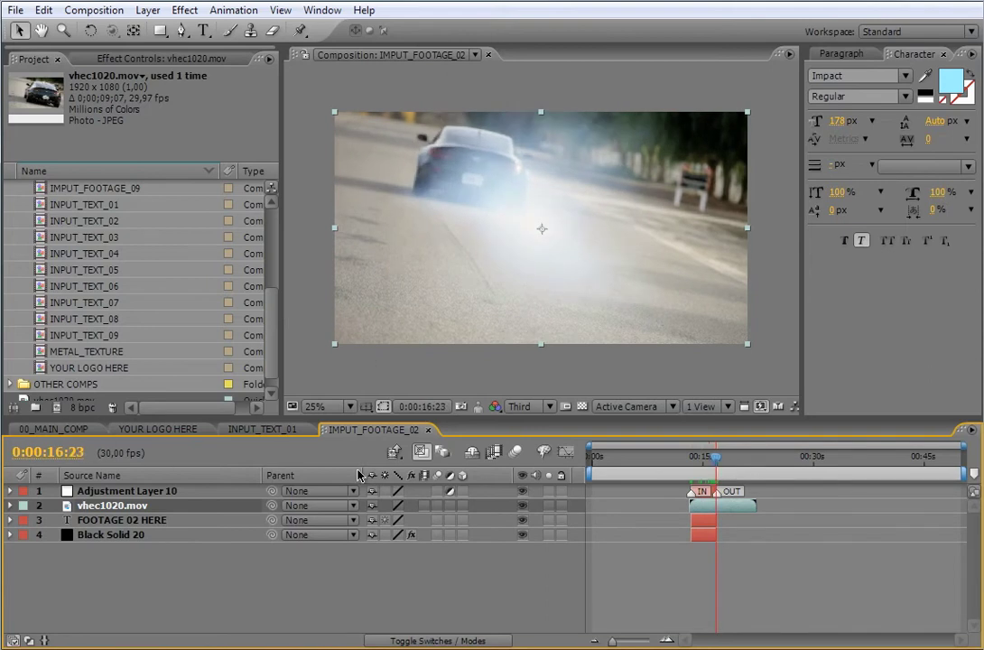
left_click_drag(755, 506, 724, 511)
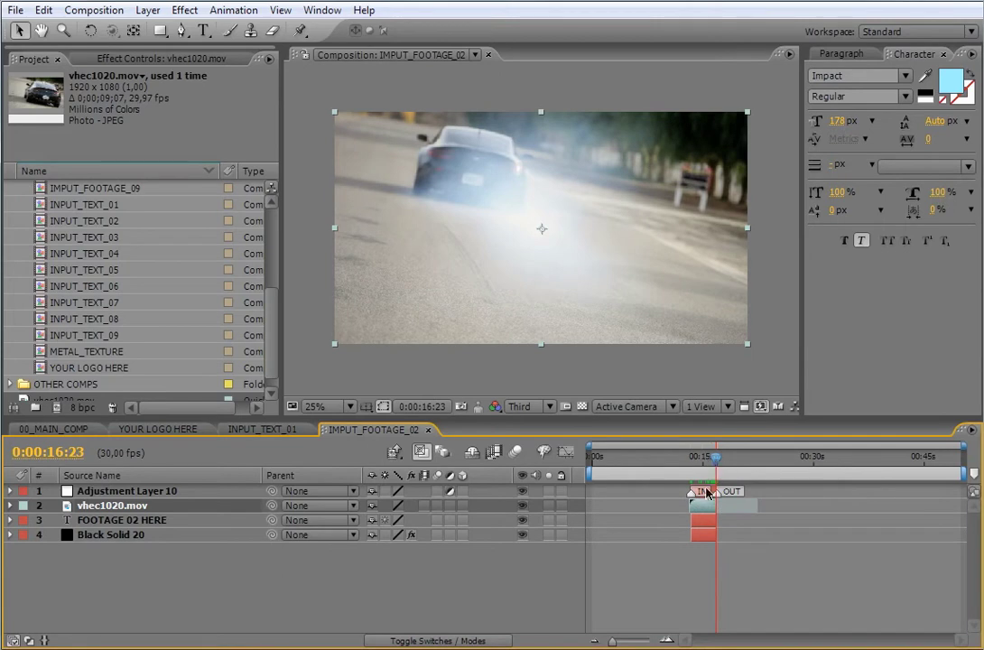
left_click_drag(963, 446, 728, 454)
left_click_drag(655, 445, 718, 445)
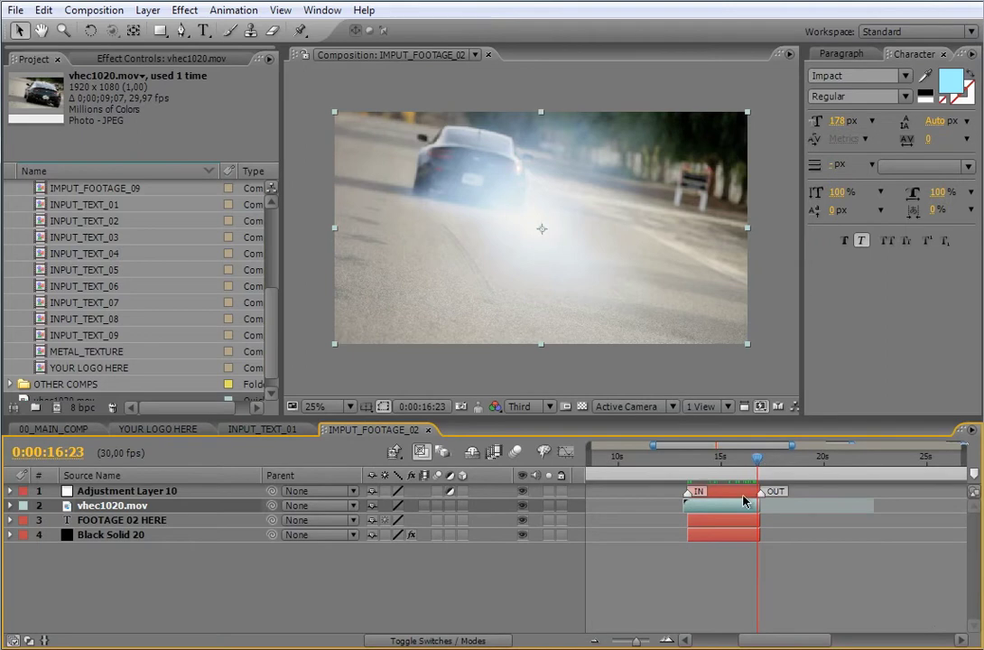
key("Page_Up")
key("Page_Up")
key("Page_Up")
key("Page_Up")
left_click_drag(686, 468, 727, 477)
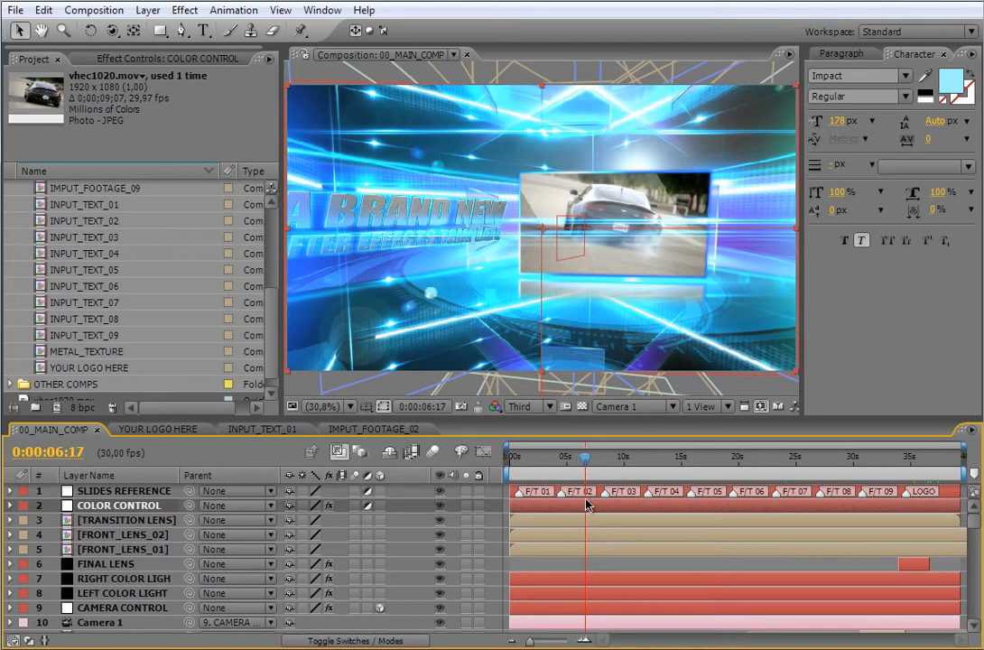
- Replace 'A BRAND NEW' in INPUT_TEXT_02 with 'TEXT 02' / 'FOR FOOTAGE 02' and view 00_MAIN_COMP
double_click(49, 220)
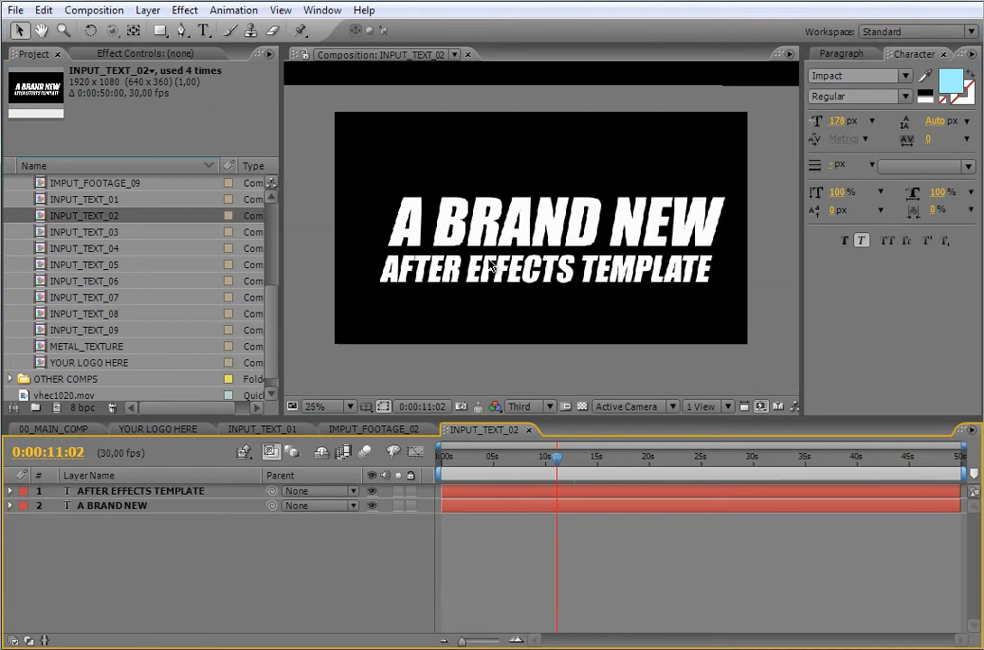
left_click(426, 215)
left_click(204, 30)
left_click_drag(403, 225, 706, 219)
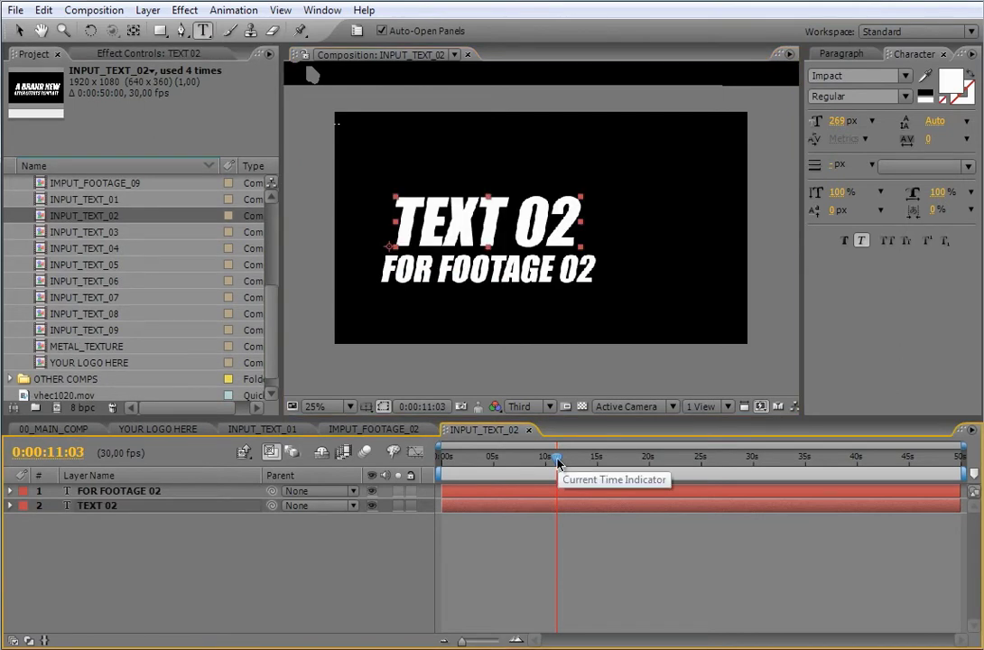
left_click(54, 428)
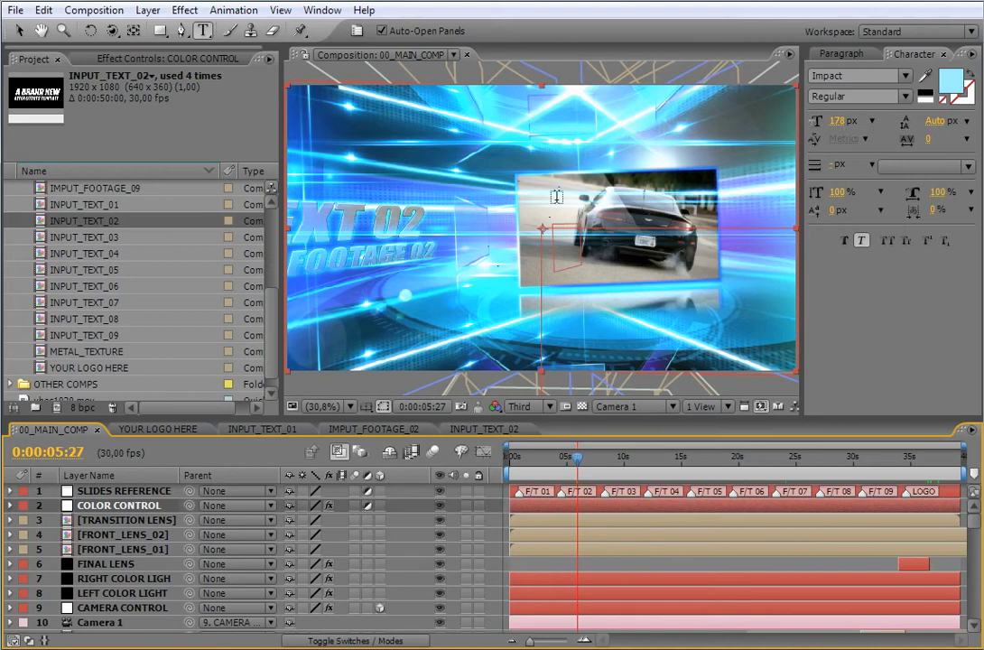
- Jump the main comp to the logo section at 0:00:36:10 and select the YOUR LOGO HERE comp
left_click_drag(271, 312, 273, 228)
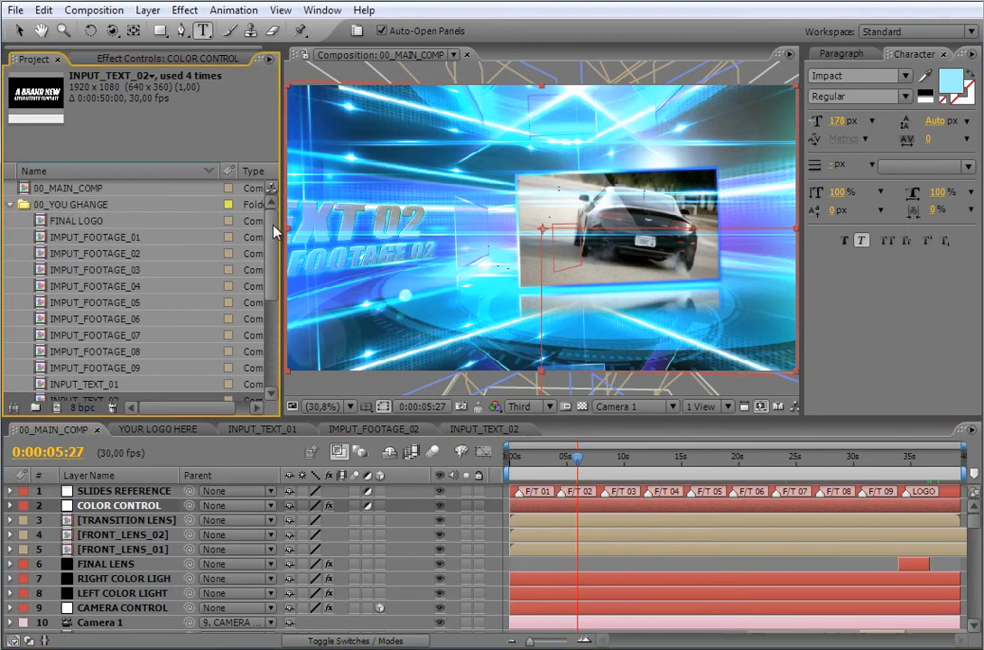
left_click(86, 237)
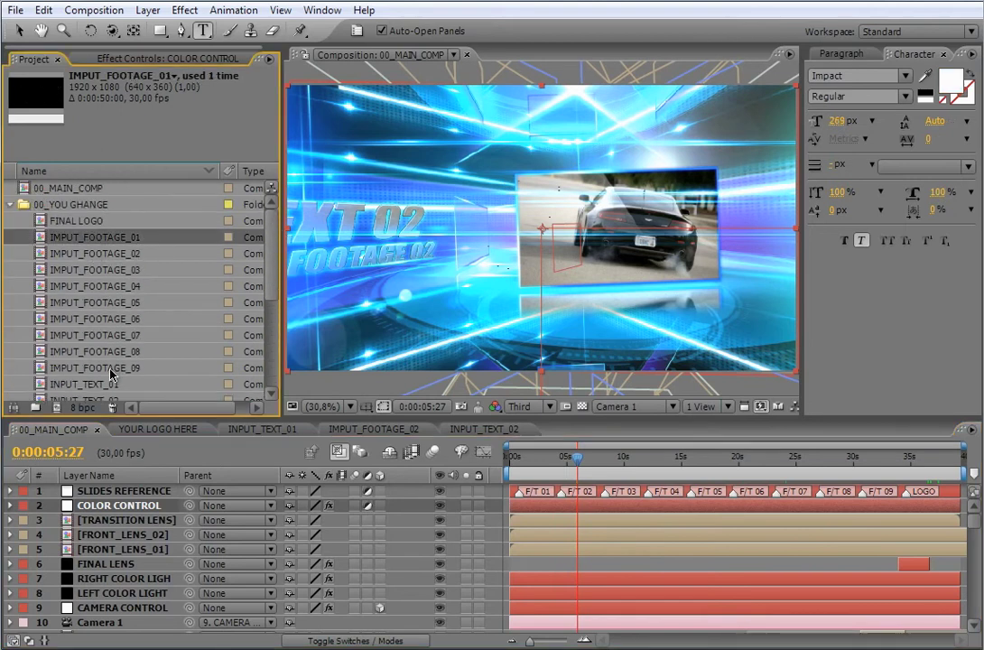
left_click(96, 316, "shift")
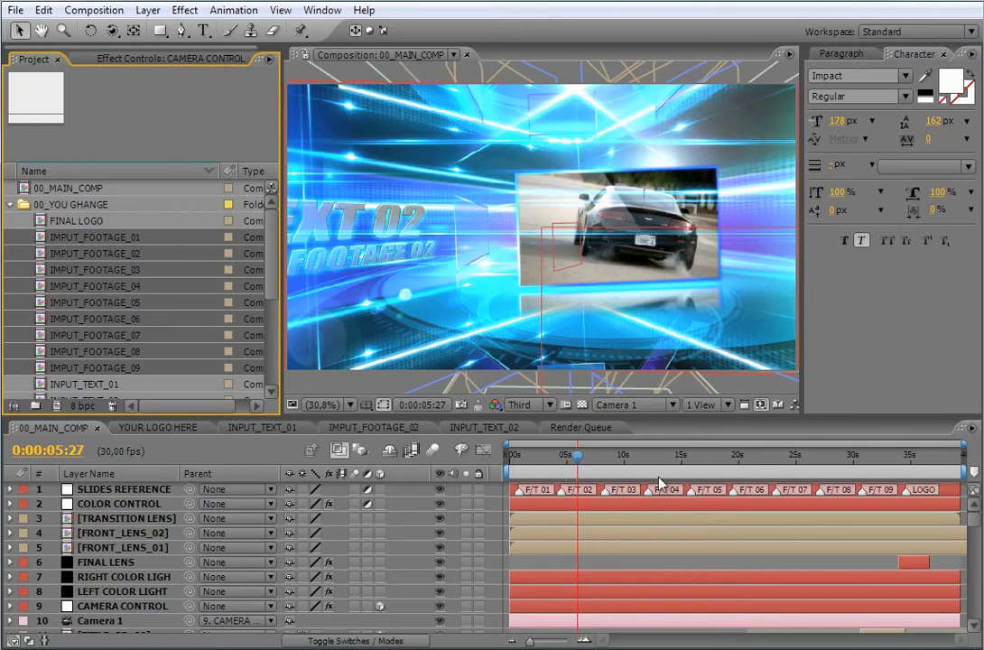
left_click(925, 456)
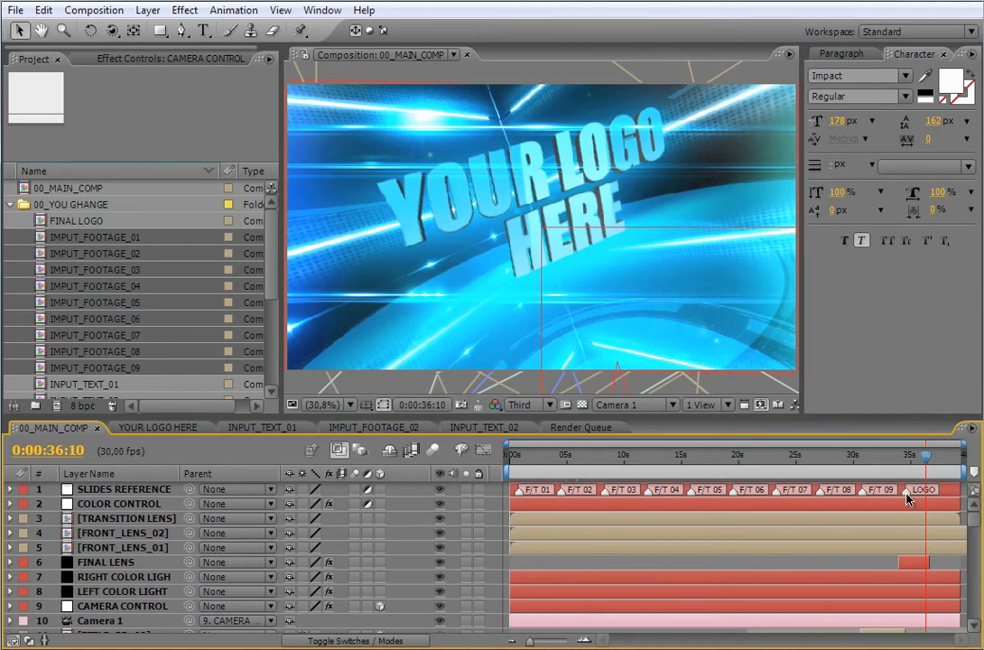
left_click_drag(274, 247, 272, 314)
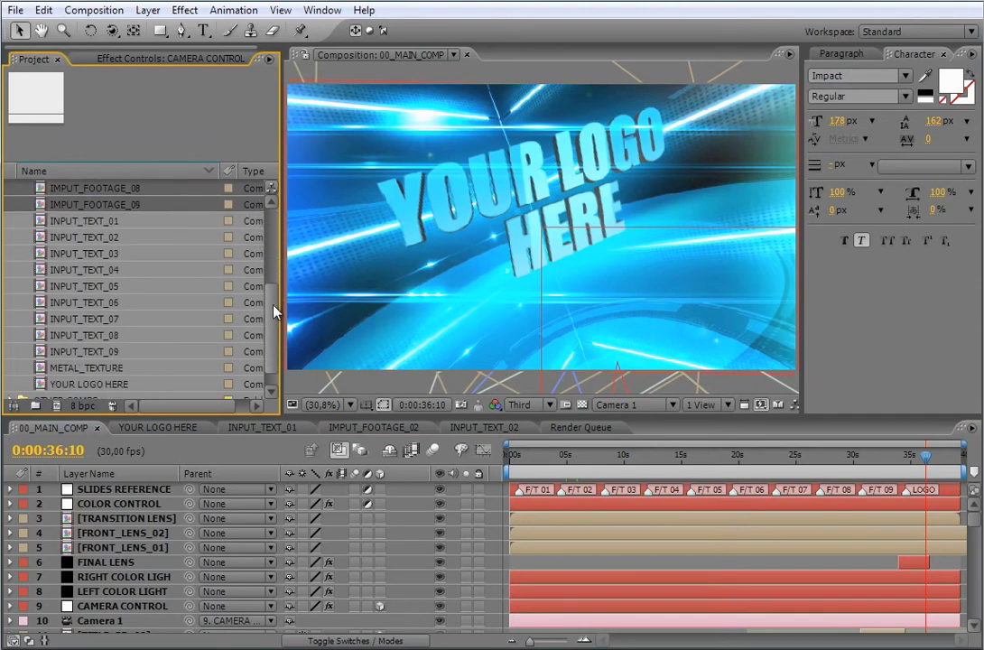
left_click(135, 384)
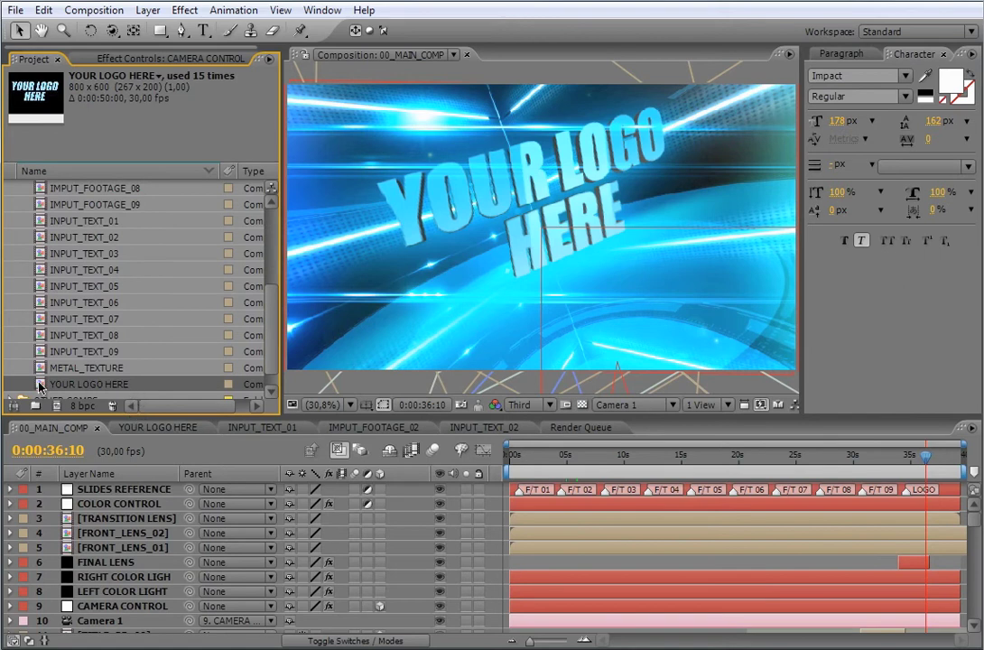
- Open the YOUR LOGO HERE composition with the Info panel (Ctrl+2) displayed
double_click(40, 385)
key("ctrl+2")
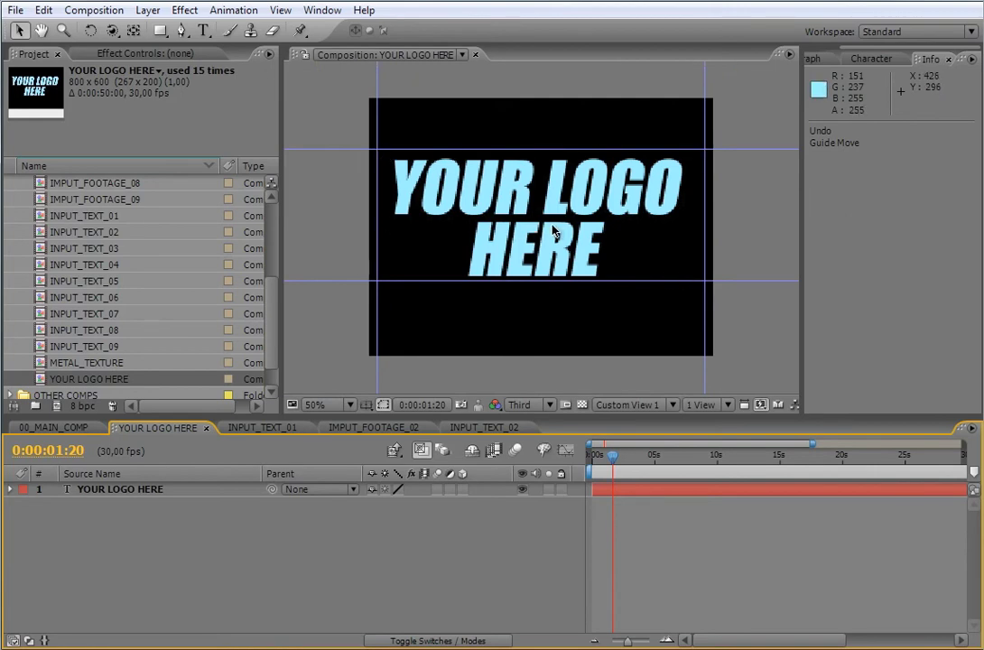
scroll(236, 270, "down", 1)
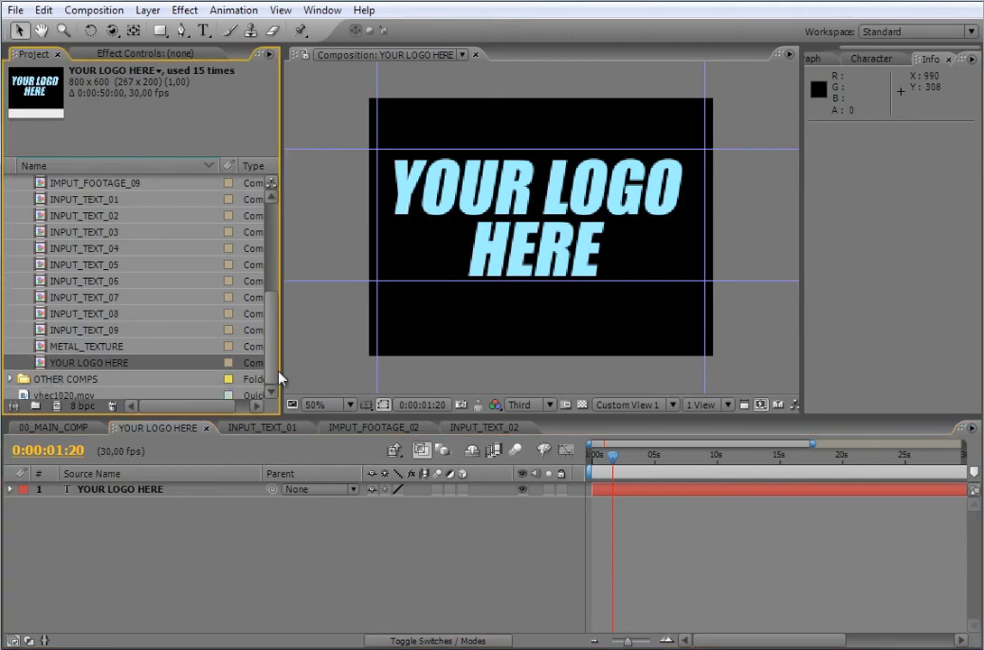
- Place FX.psd in the logo comp, hide the YOUR LOGO HERE text, nudge the logo, and check 00_MAIN_COMP
left_click(12, 380)
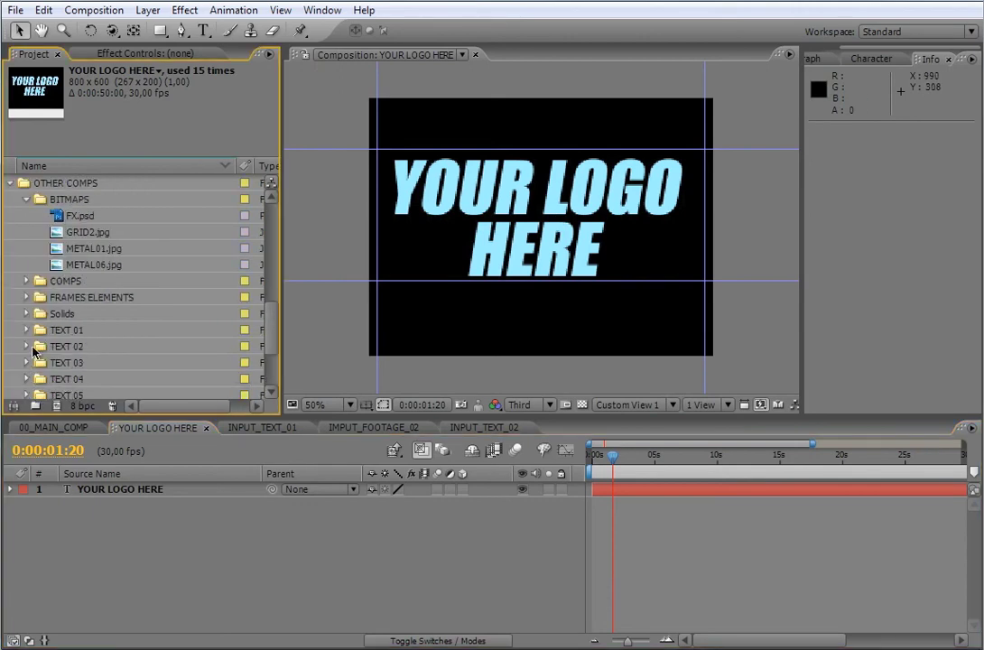
left_click(79, 218)
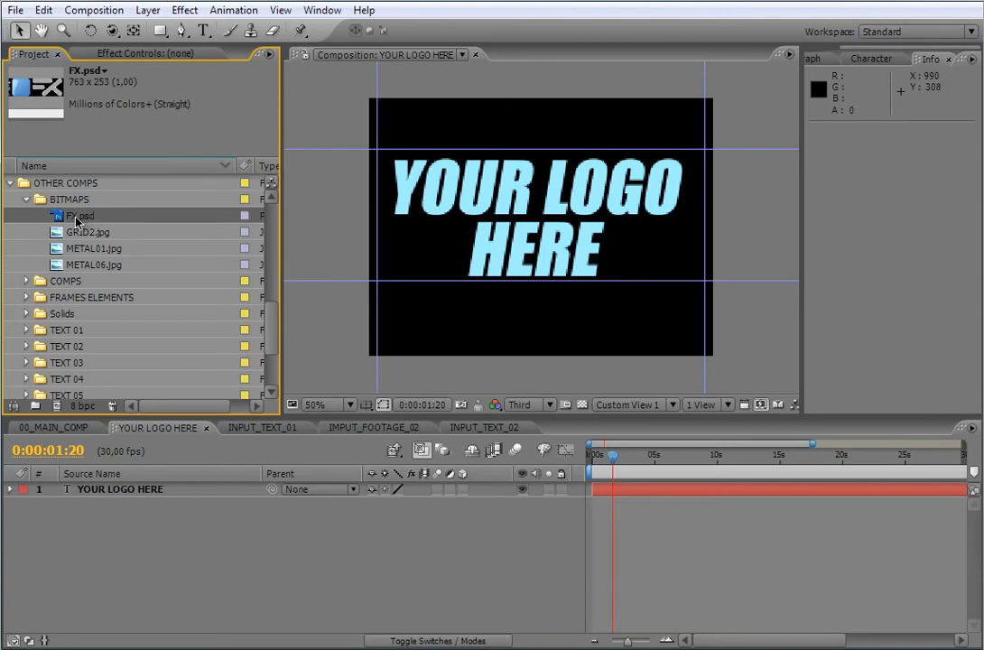
left_click_drag(78, 221, 546, 218)
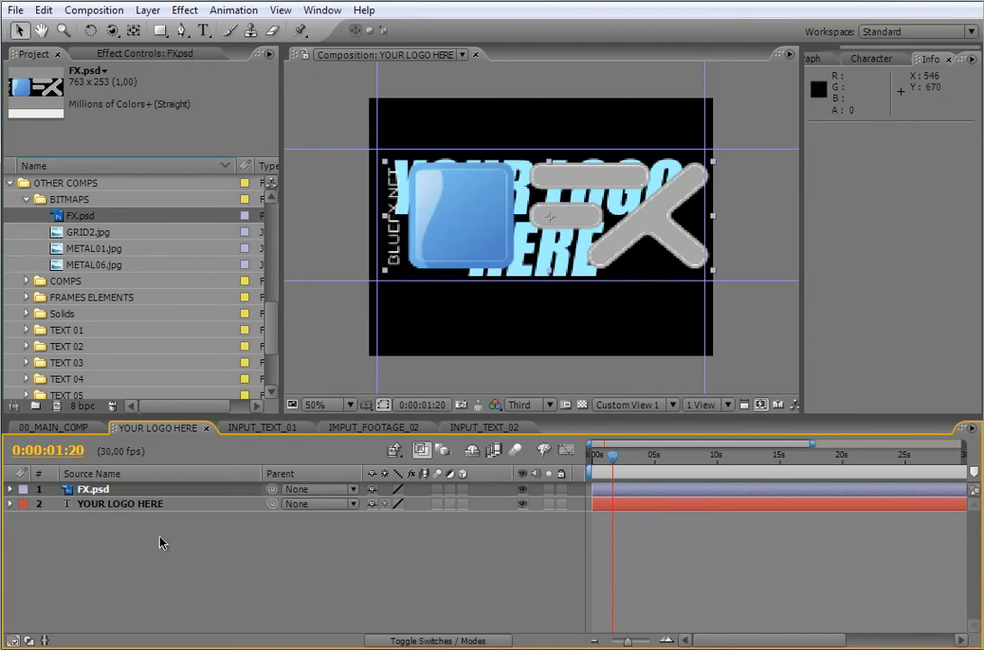
left_click(522, 504)
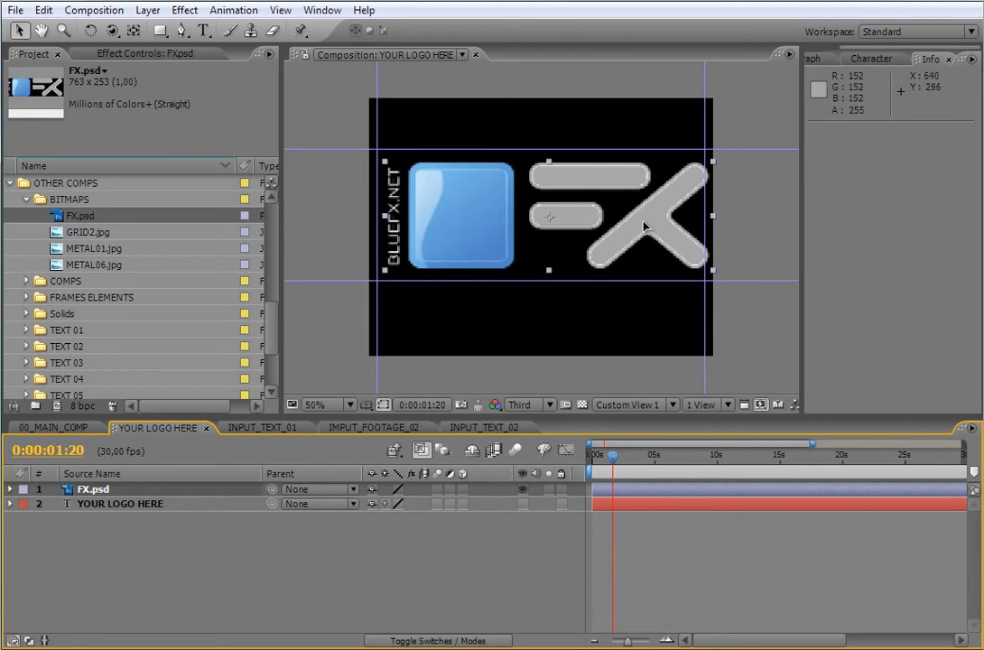
left_click_drag(652, 225, 643, 226)
key("Right")
key("Right")
key("Right")
key("Right")
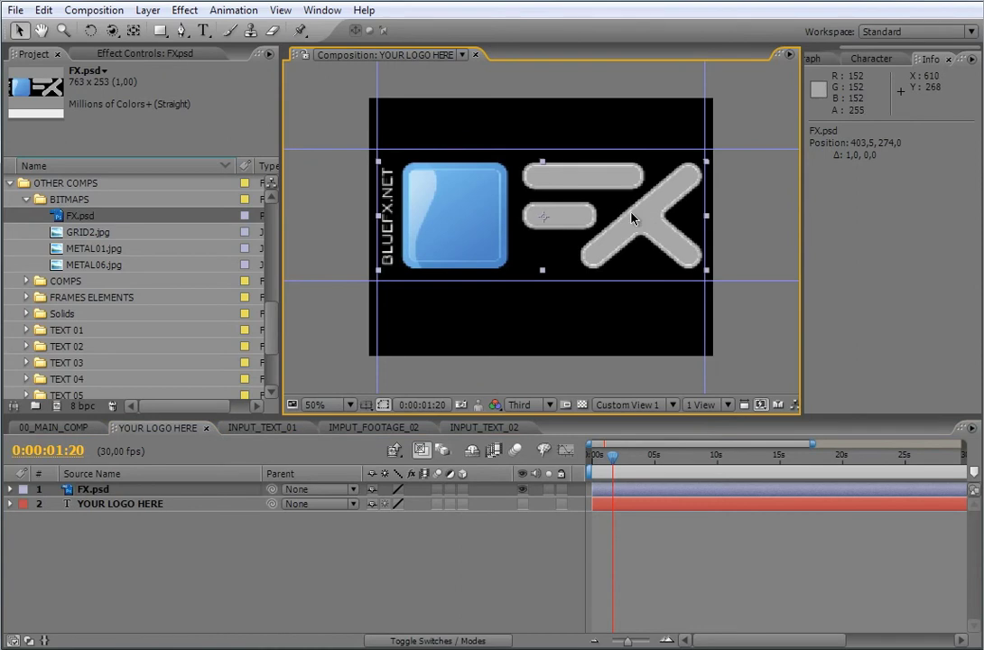
left_click(54, 427)
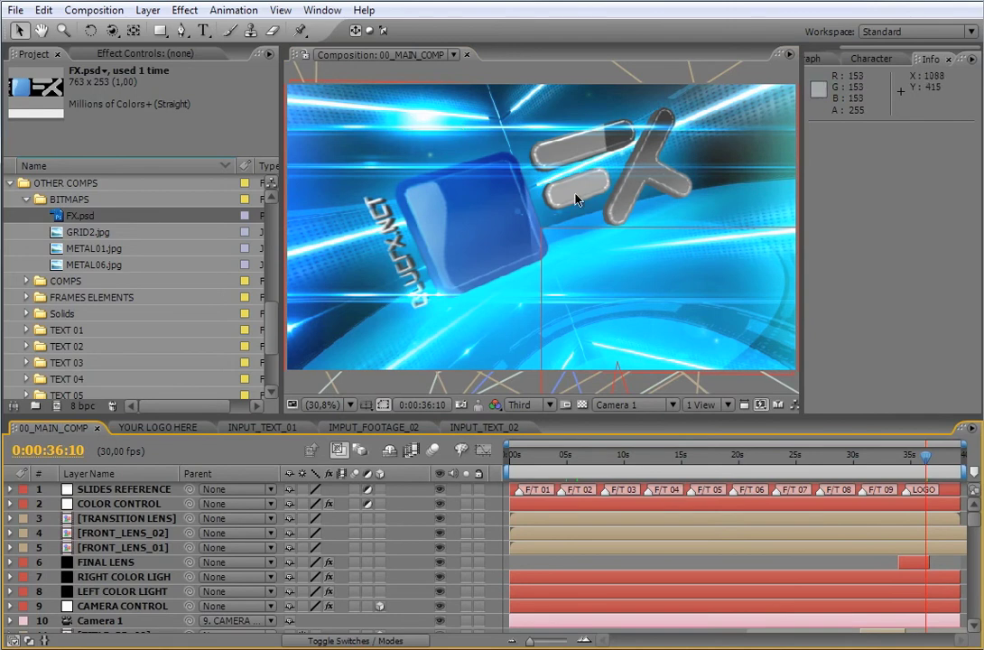
- Select METAL_TEXTURE inside the 00_YOU GHANGE folder of the Project panel
left_click_drag(270, 332, 271, 225)
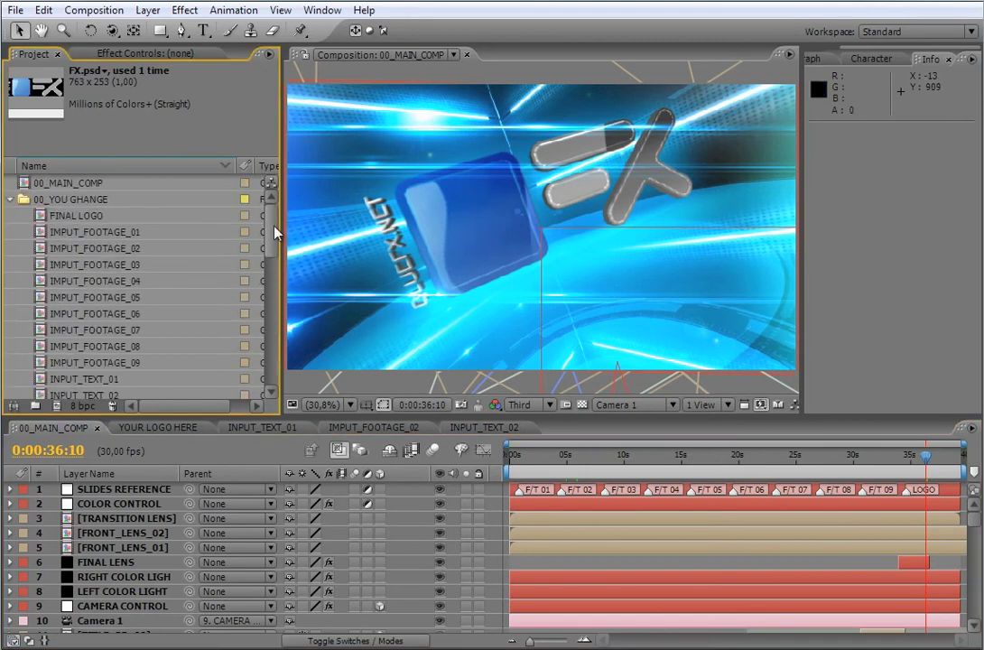
left_click(81, 199)
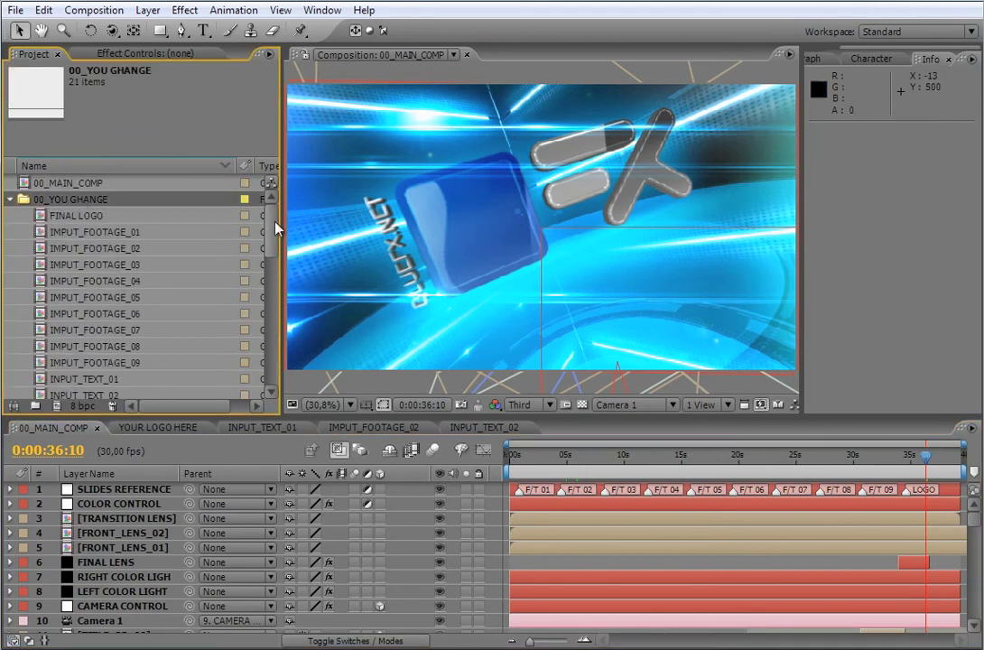
scroll(276, 233, "down", 1)
left_click_drag(274, 233, 272, 280)
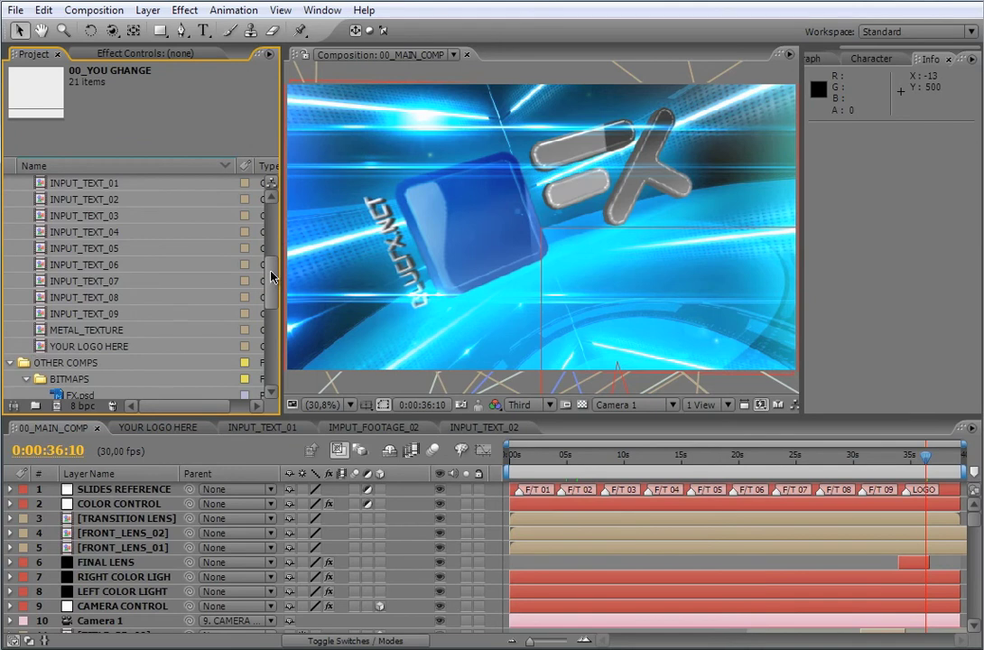
left_click(86, 330)
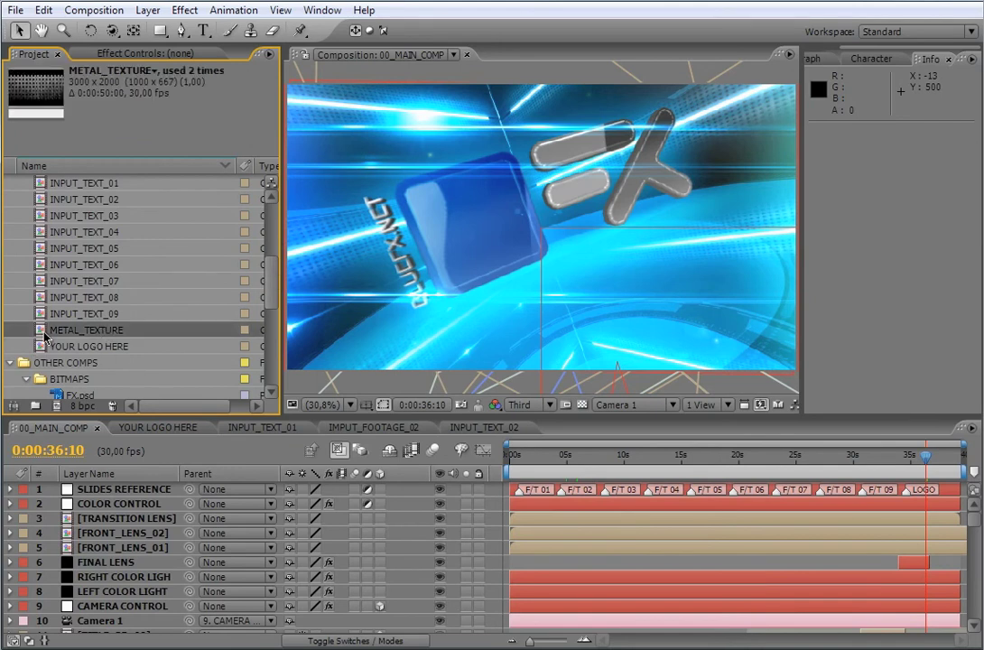
- Layer GRID2.jpg on top of METAL_TEXTURE's METAL06.jpg layers, then view 00_MAIN_COMP
double_click(41, 332)
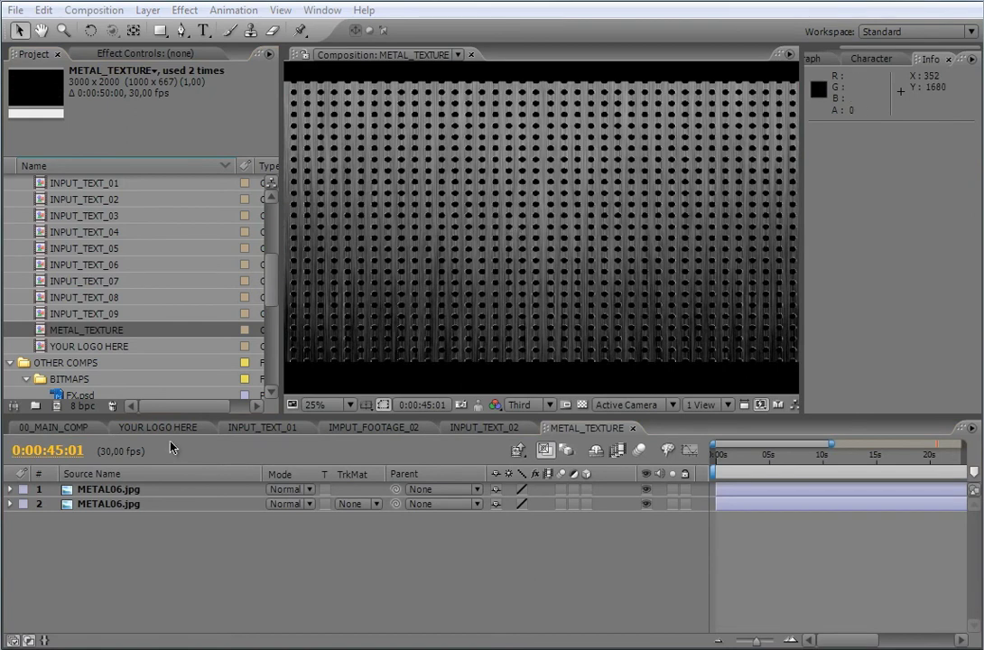
left_click(54, 427)
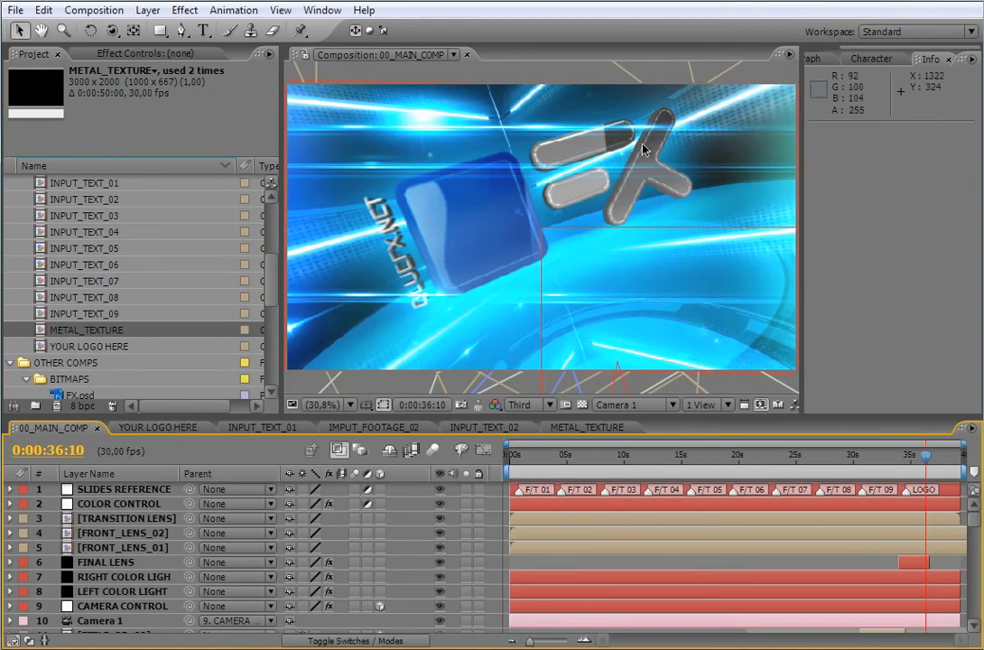
double_click(533, 233)
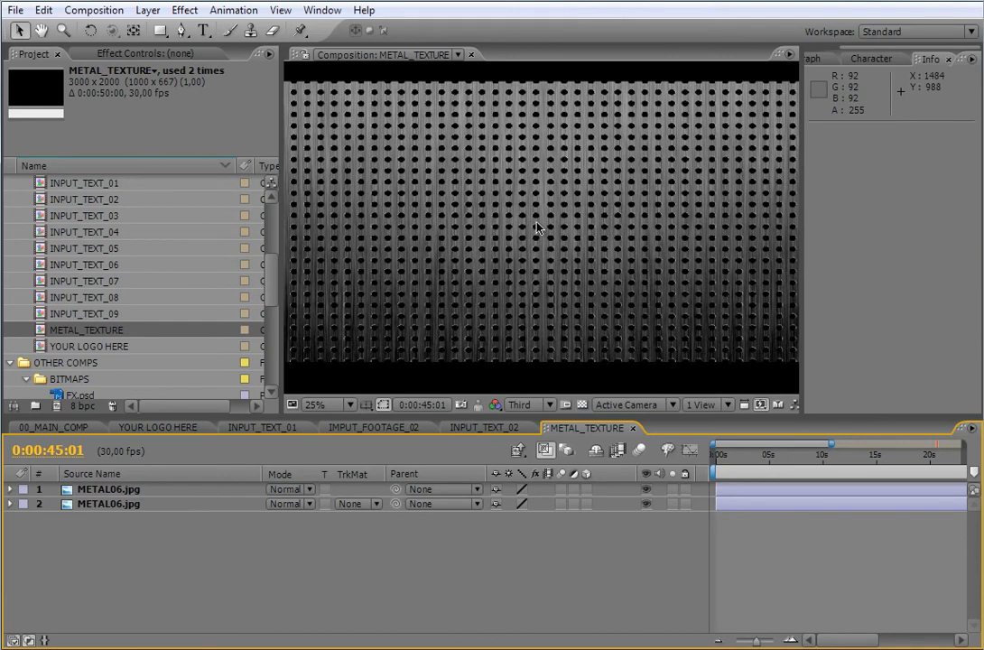
left_click_drag(273, 285, 274, 339)
left_click(101, 250)
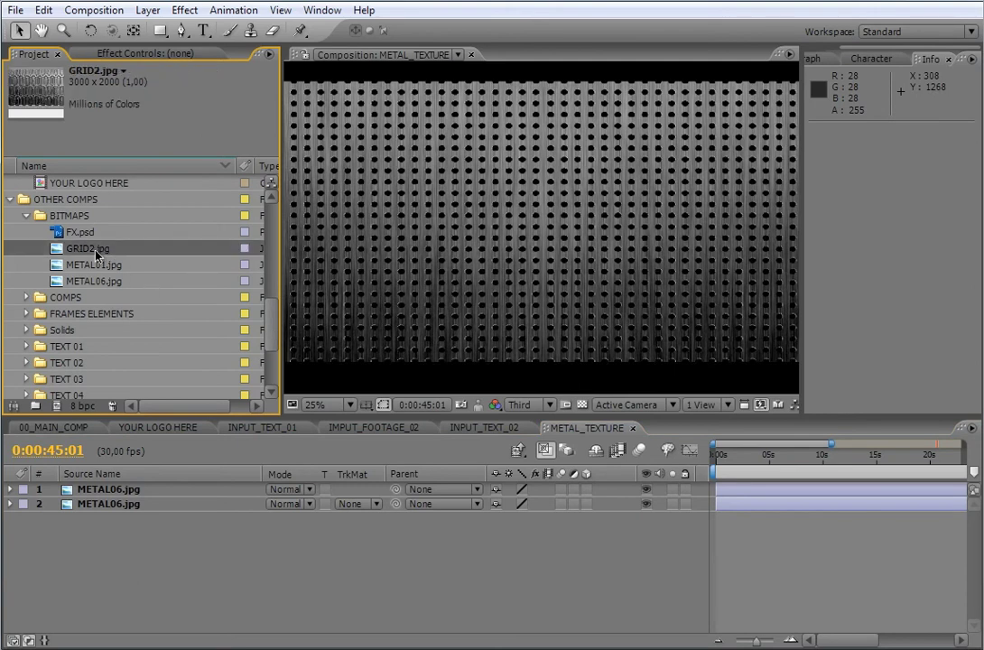
left_click_drag(83, 250, 764, 498)
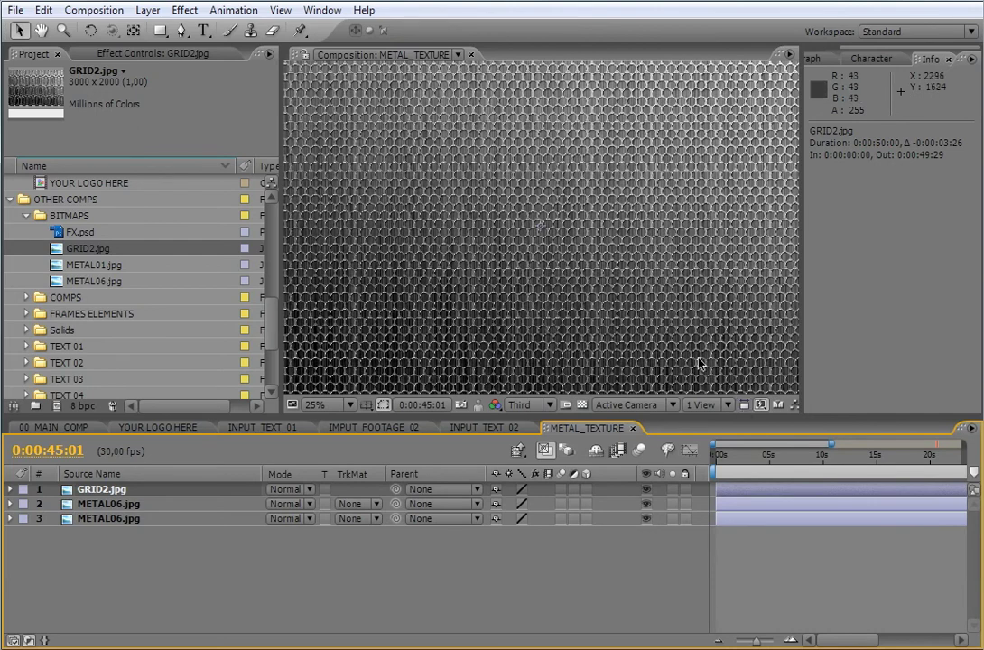
left_click(40, 427)
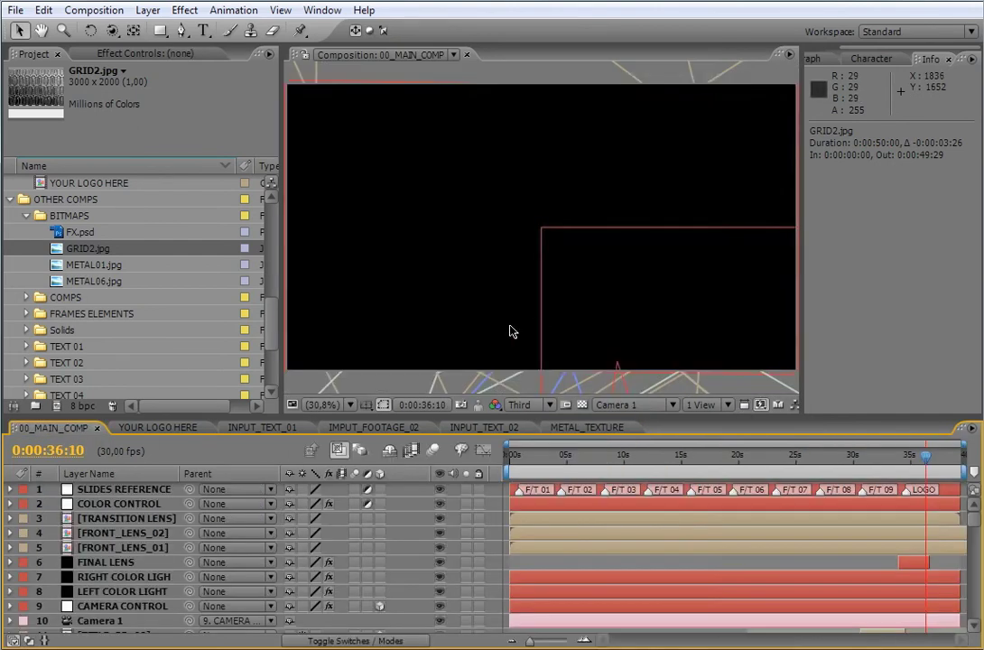
- Zoom the composition viewer to 100% and pan over to the textured FX logo
left_click(703, 148)
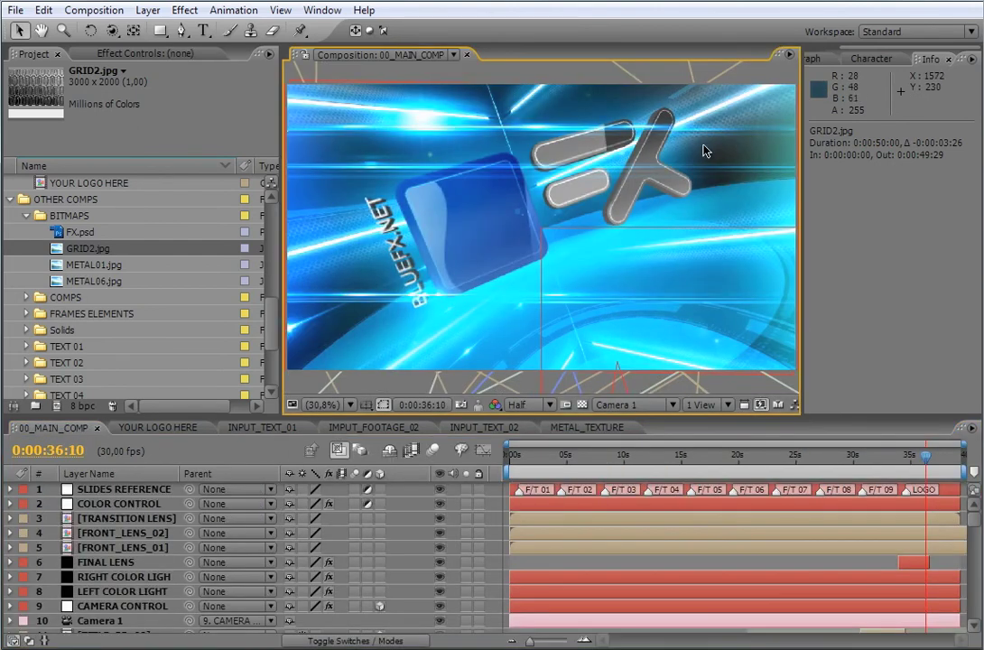
key("slash")
key("h")
left_click_drag(738, 103, 604, 158)
key("v")
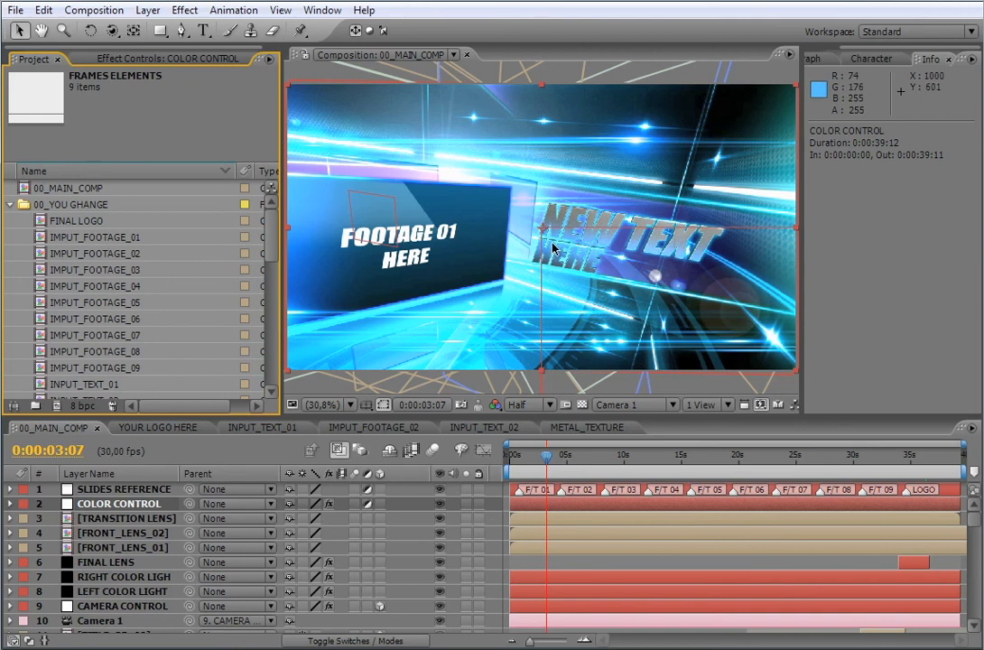
- Select the COLOR CONTROL layer and show its effect controls, such as METAL COLOR and LINEAR LENS
left_click(122, 511)
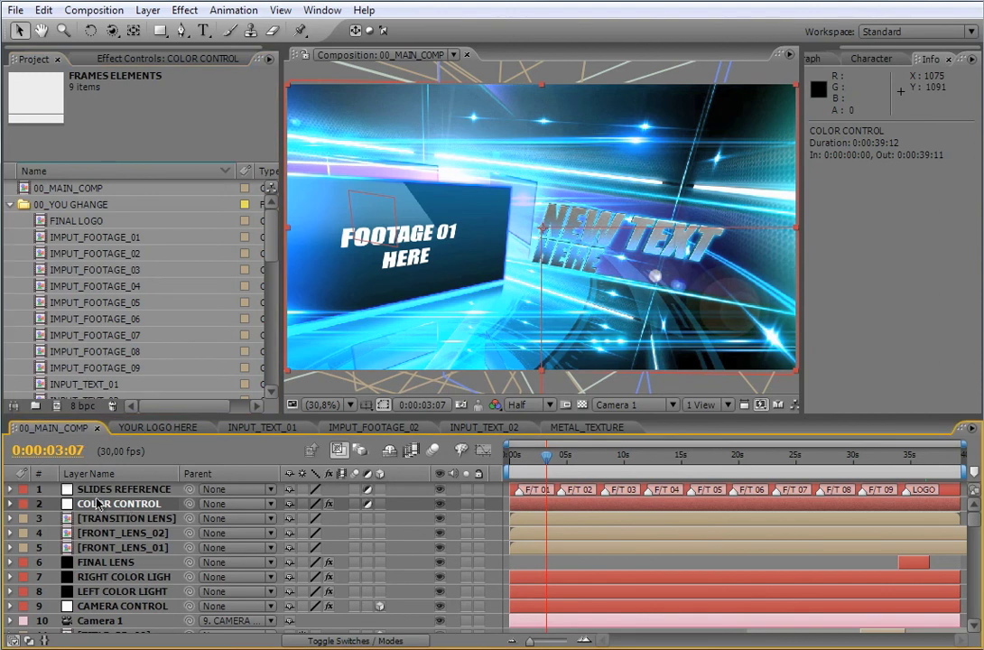
left_click(166, 58)
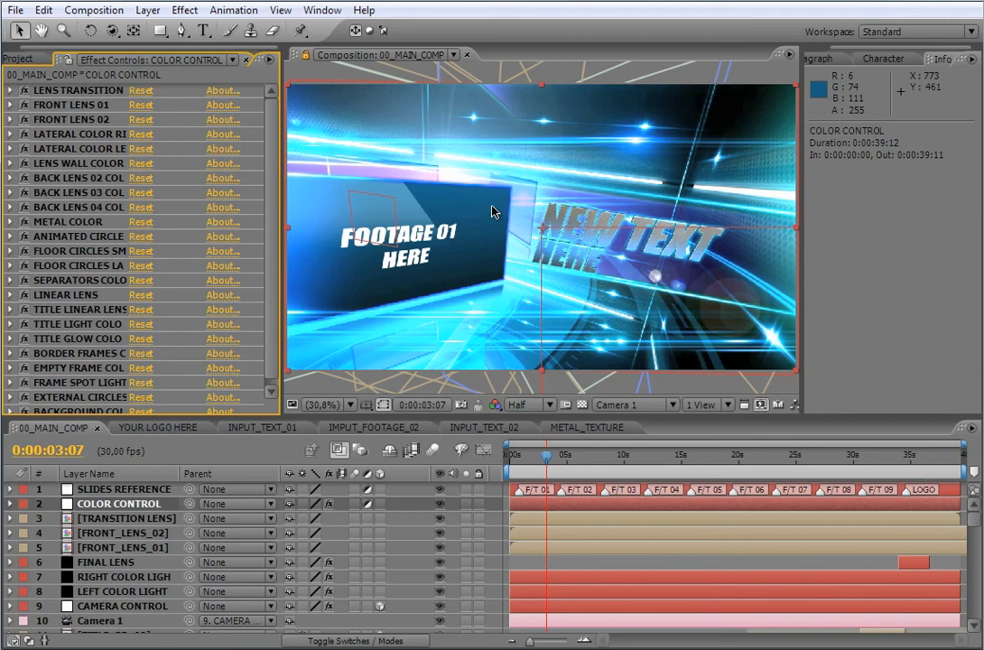
left_click(293, 59)
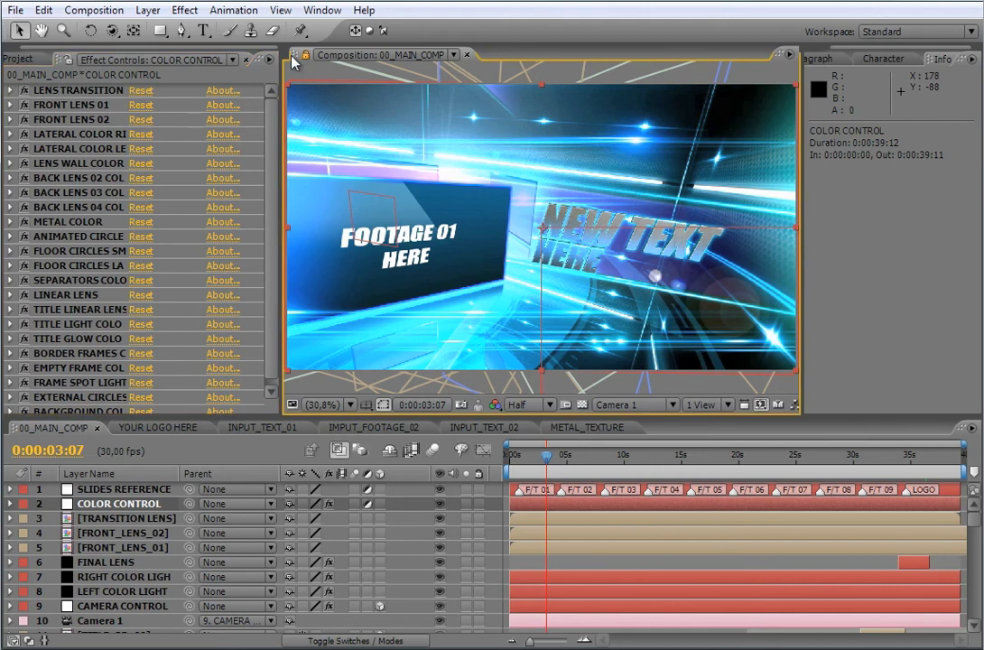
- Re-dock the Composition and Effect Controls panels beside the SAMPLES.jpg swatch viewer
left_click_drag(292, 60, 341, 66)
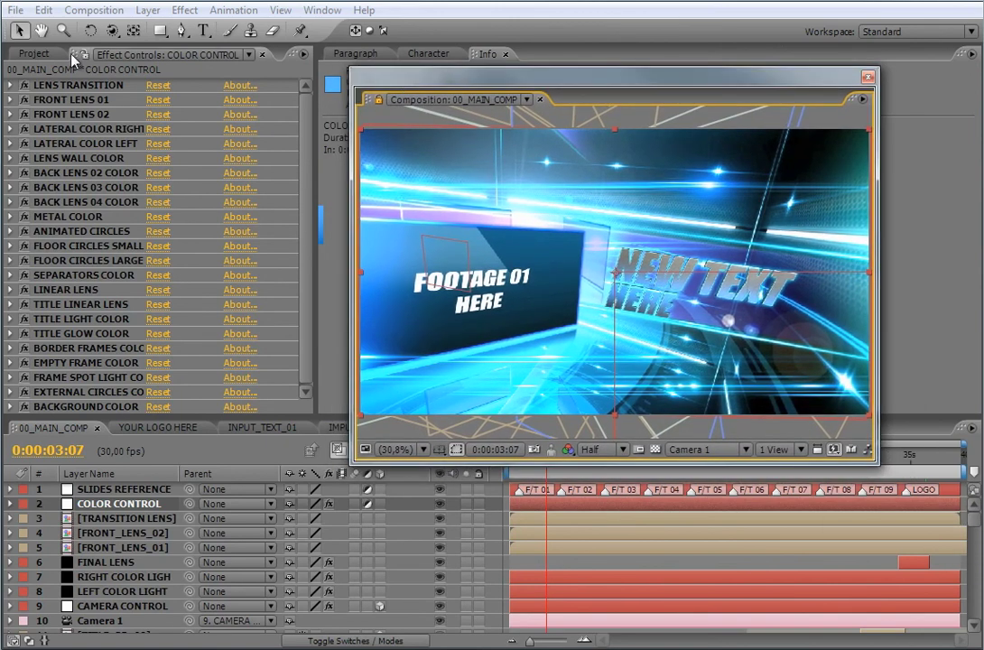
left_click_drag(75, 57, 281, 125)
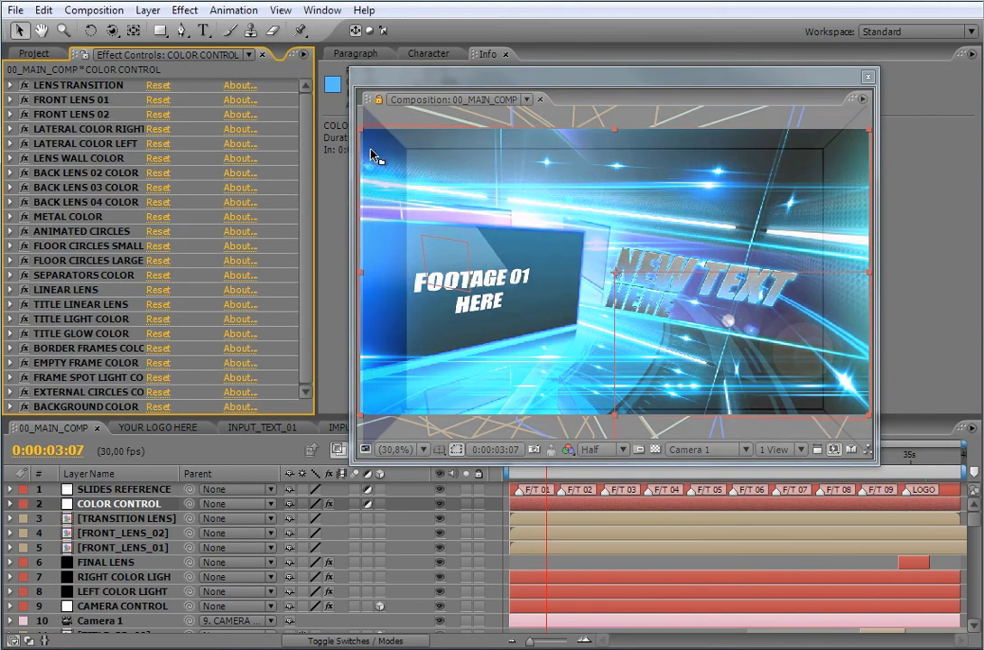
left_click_drag(372, 155, 518, 285)
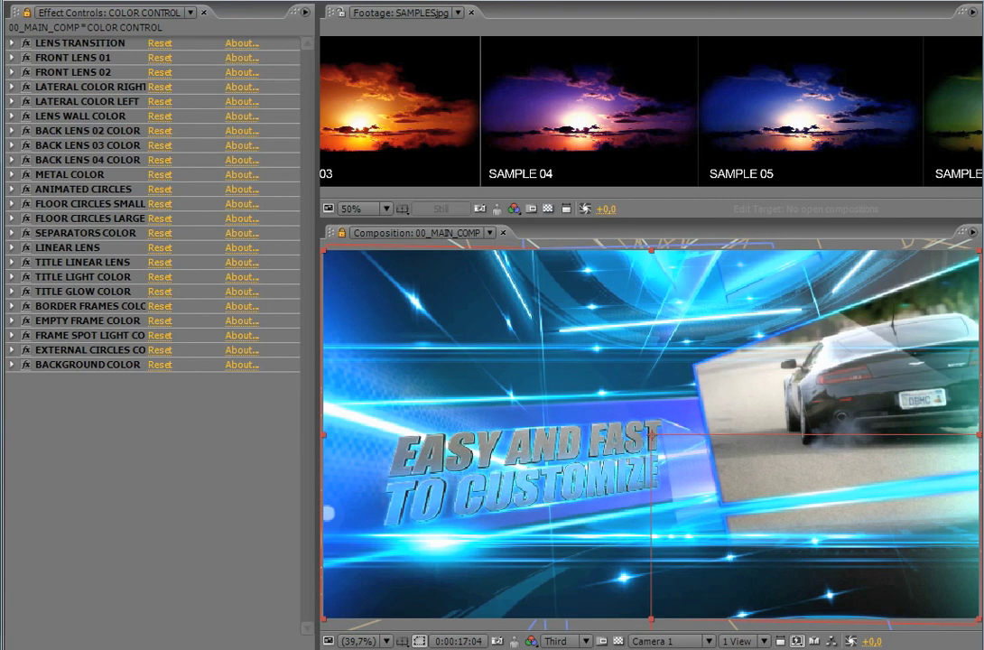
- Expand all color effects and eyedrop purple, lavender and red from SAMPLES for LENS TRANSITION and FRONT LENS 01 and 02
left_click(83, 42)
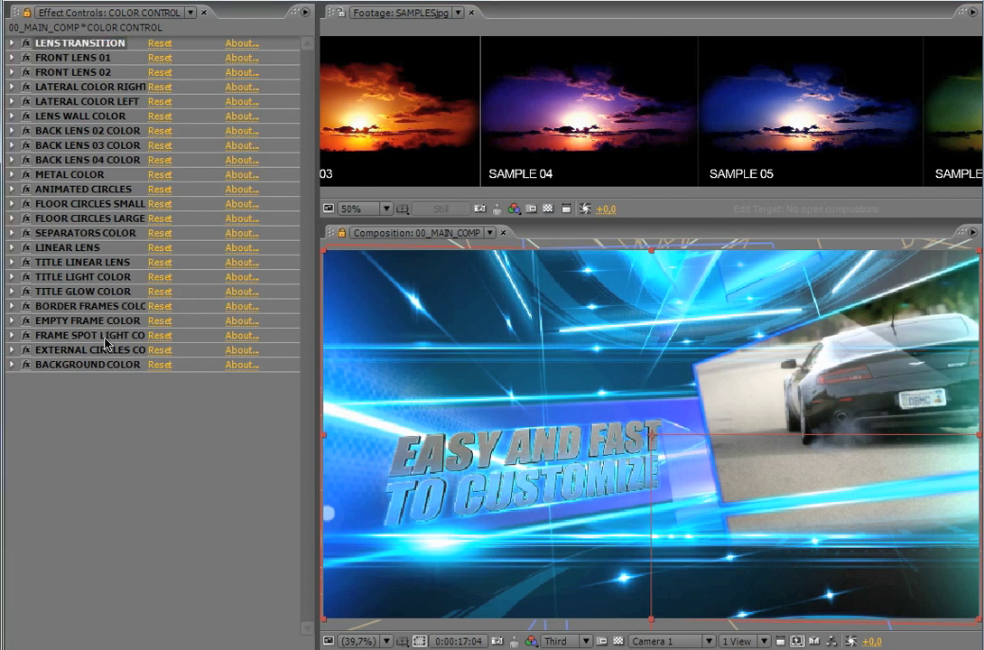
key("ctrl+a")
left_click(12, 43)
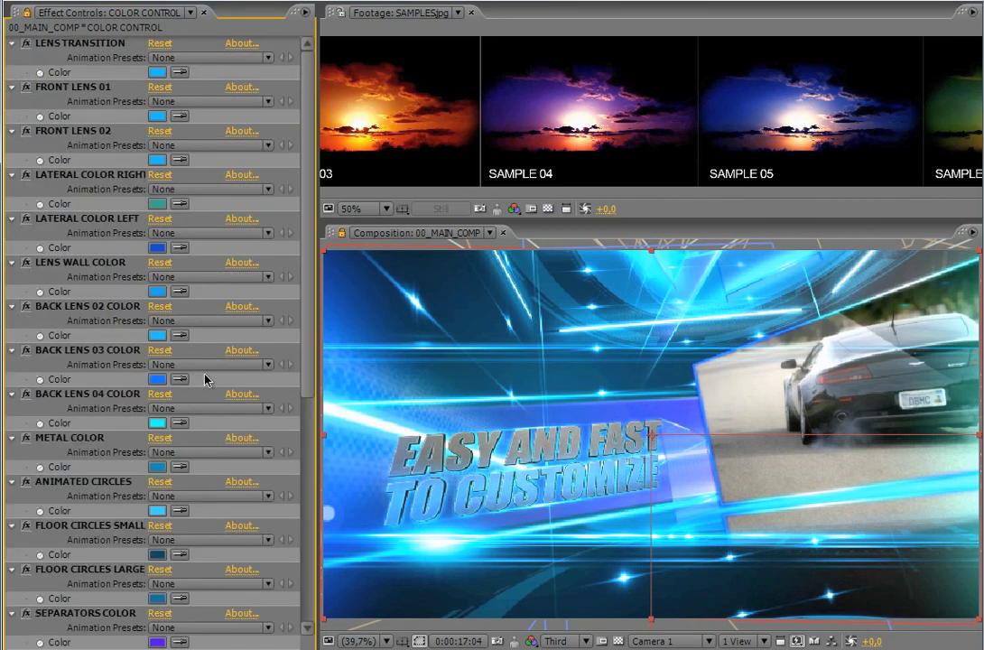
left_click(80, 43)
left_click(180, 72)
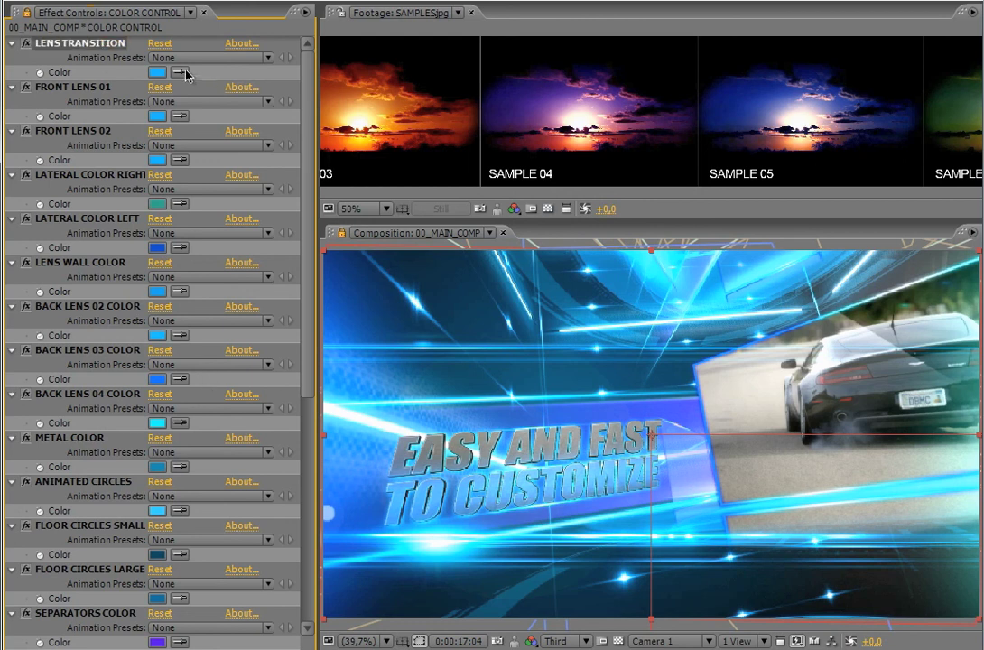
left_click(451, 95)
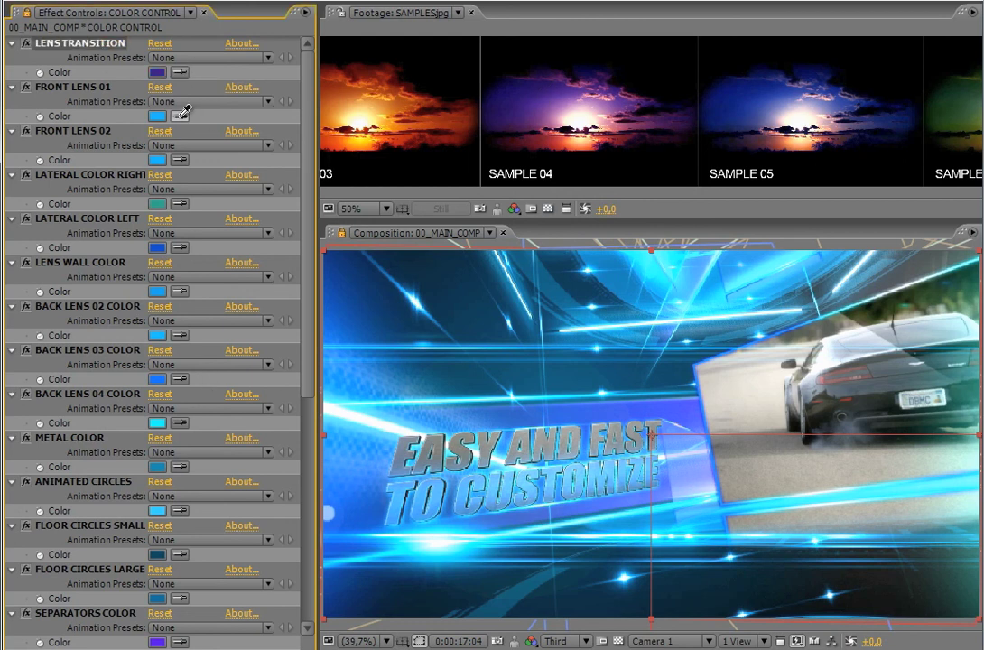
left_click(180, 116)
left_click(554, 119)
left_click(447, 140)
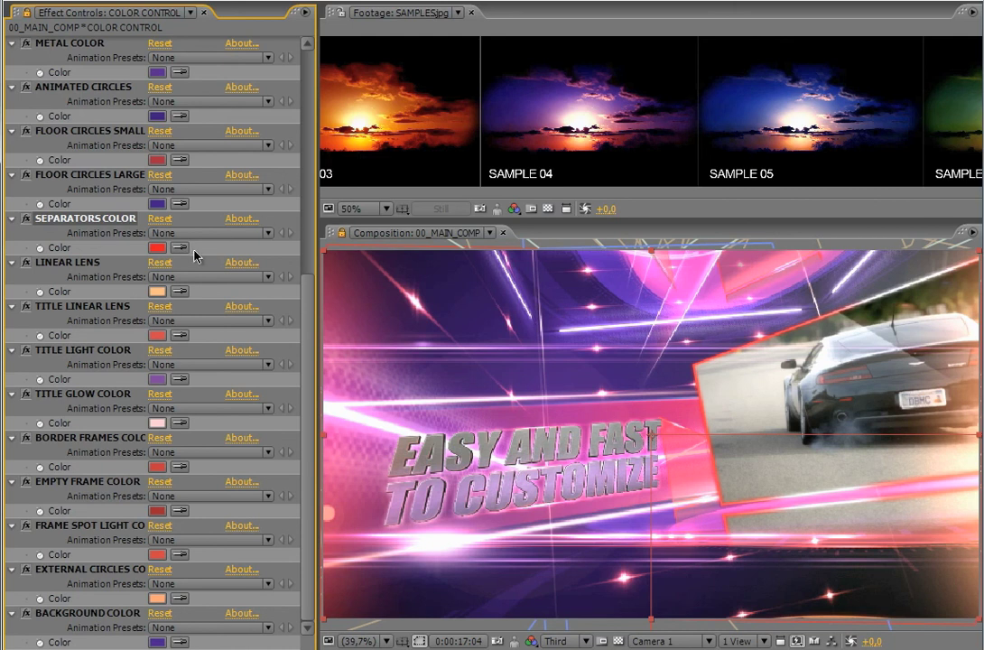
- Set the SEPARATORS COLOR to purple, hue 261 (#4006A6)
left_click(158, 249)
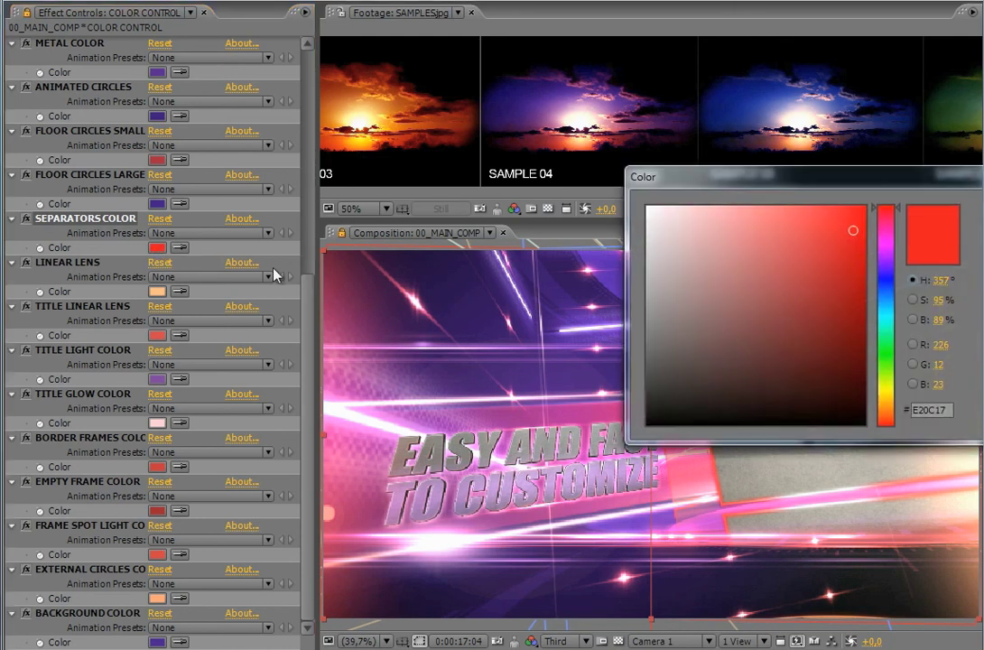
left_click(887, 302)
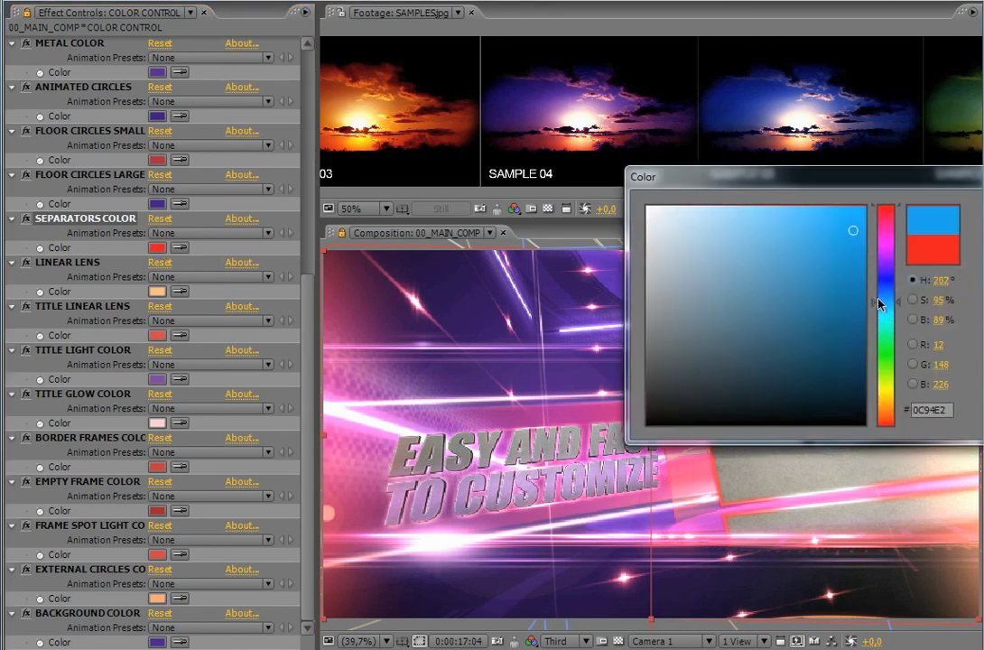
left_click(857, 289)
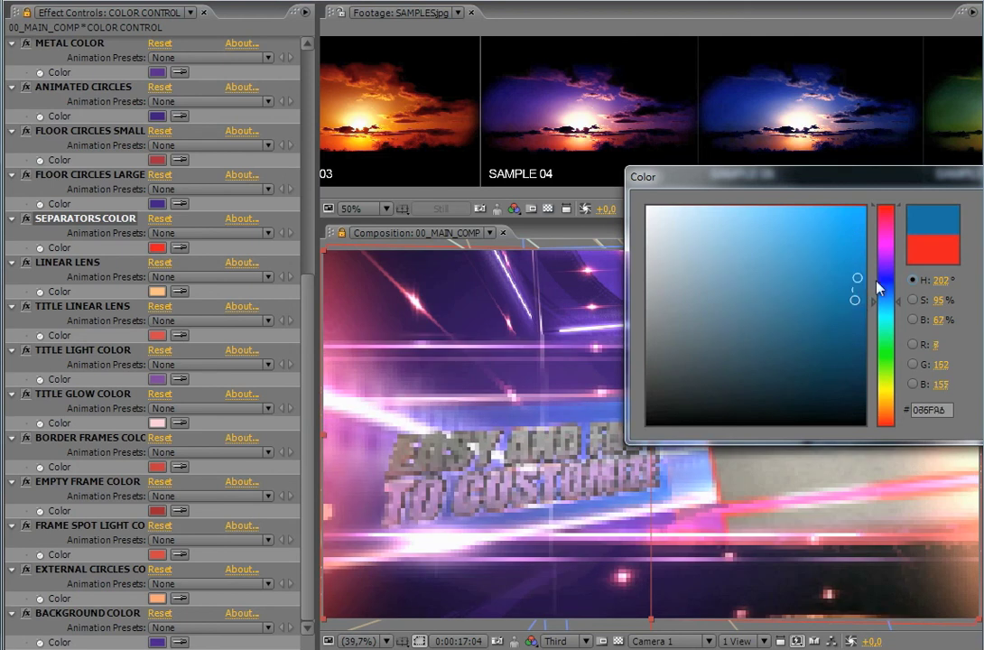
left_click(891, 268)
left_click(891, 270)
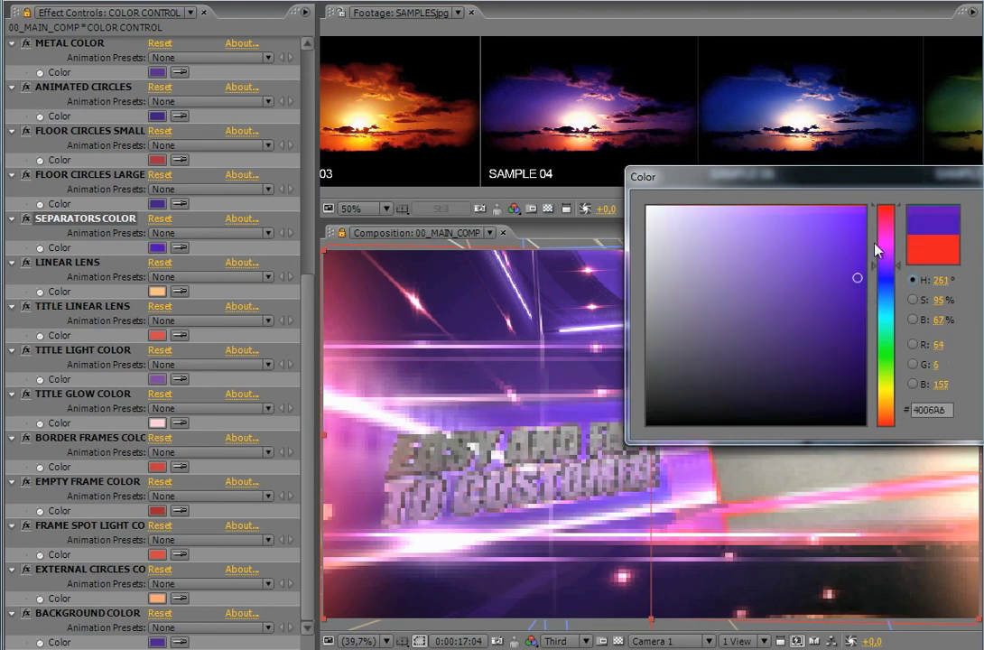
left_click(609, 323)
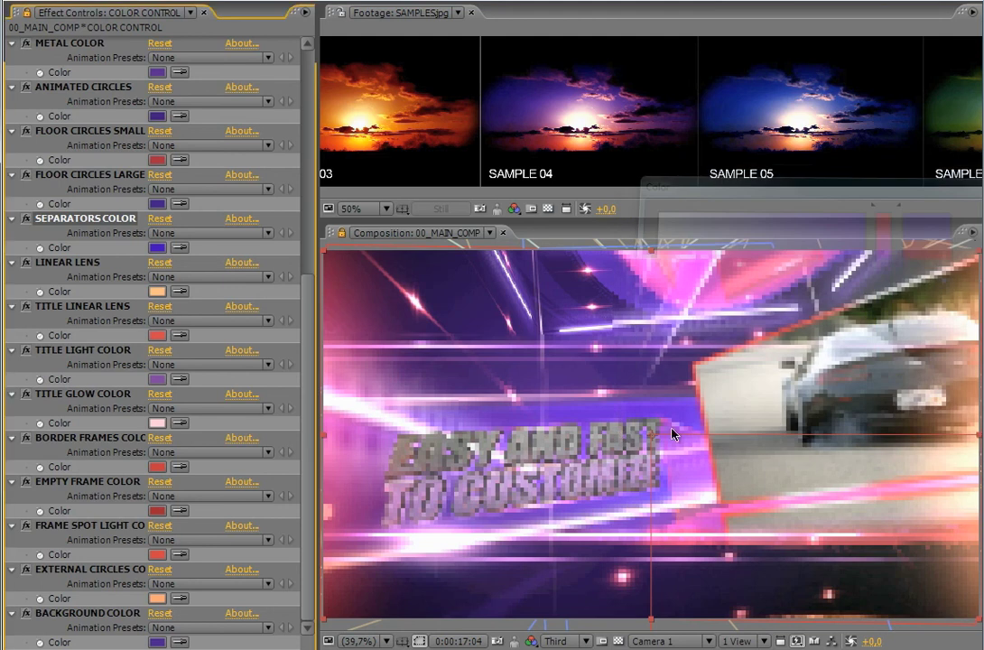